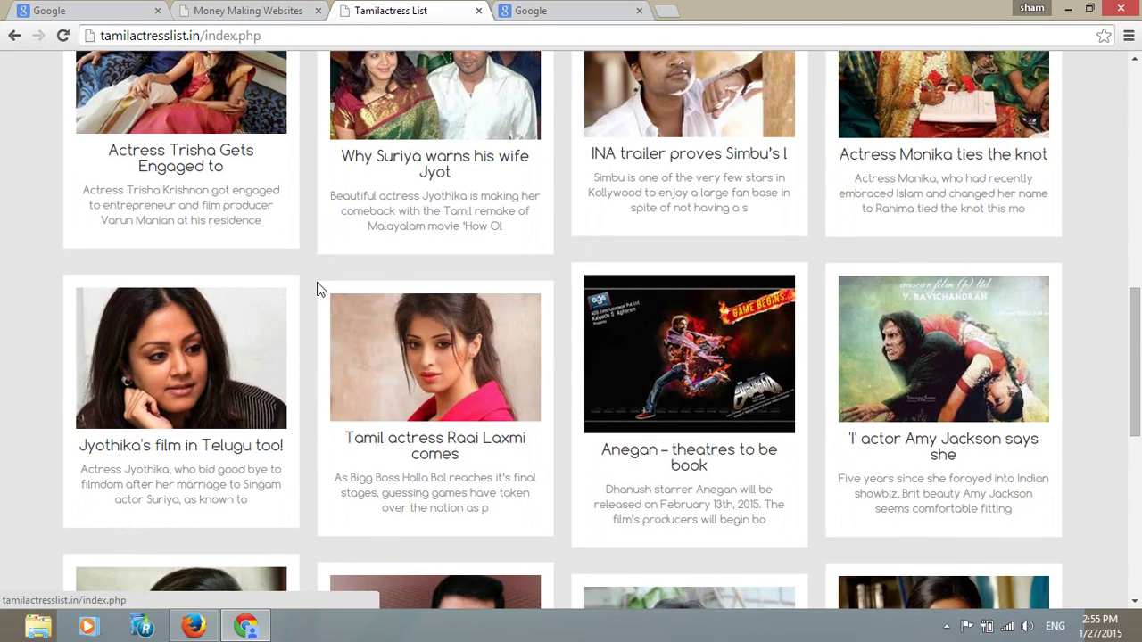
Open the site's Videos page and look through the listed Tamil movies.
scroll(319, 288, "up", 3)
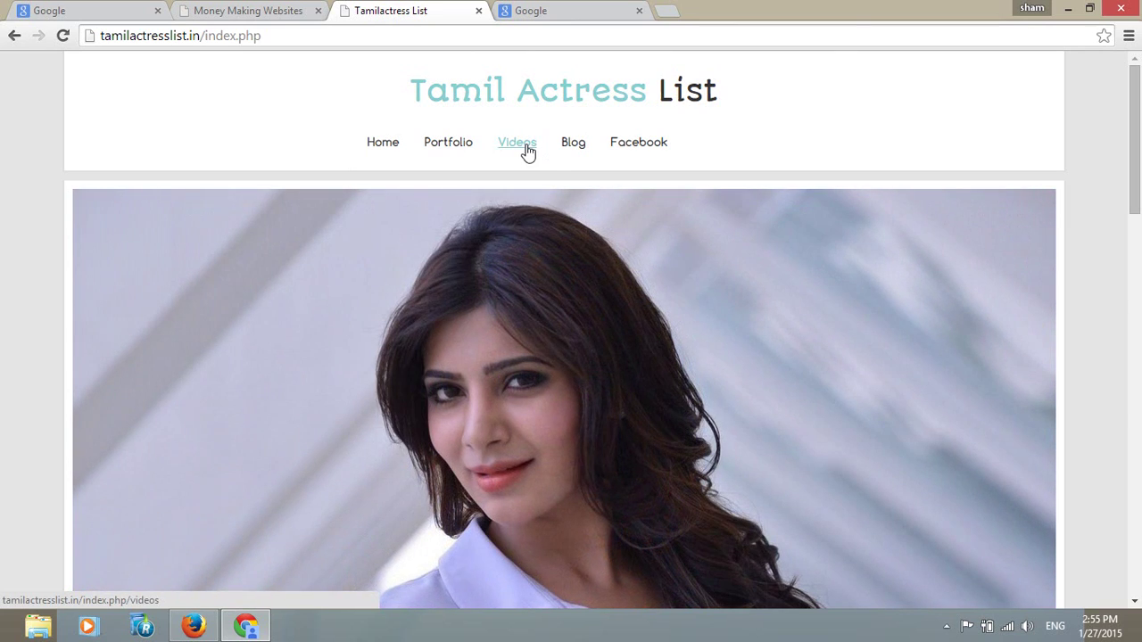
left_click(526, 150)
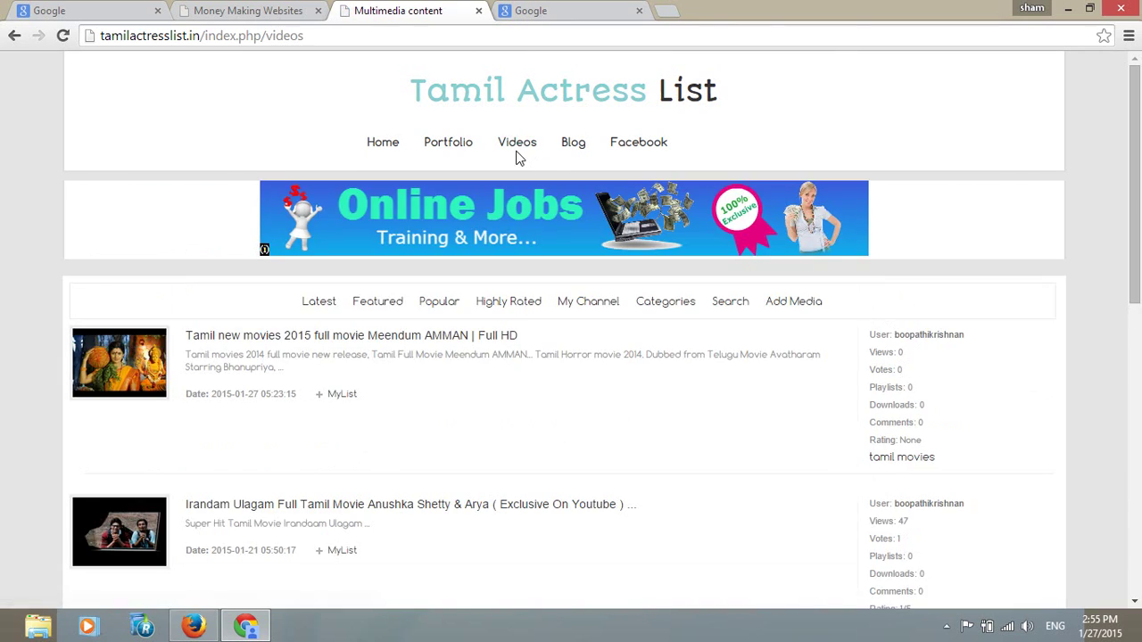
scroll(288, 224, "down", 8)
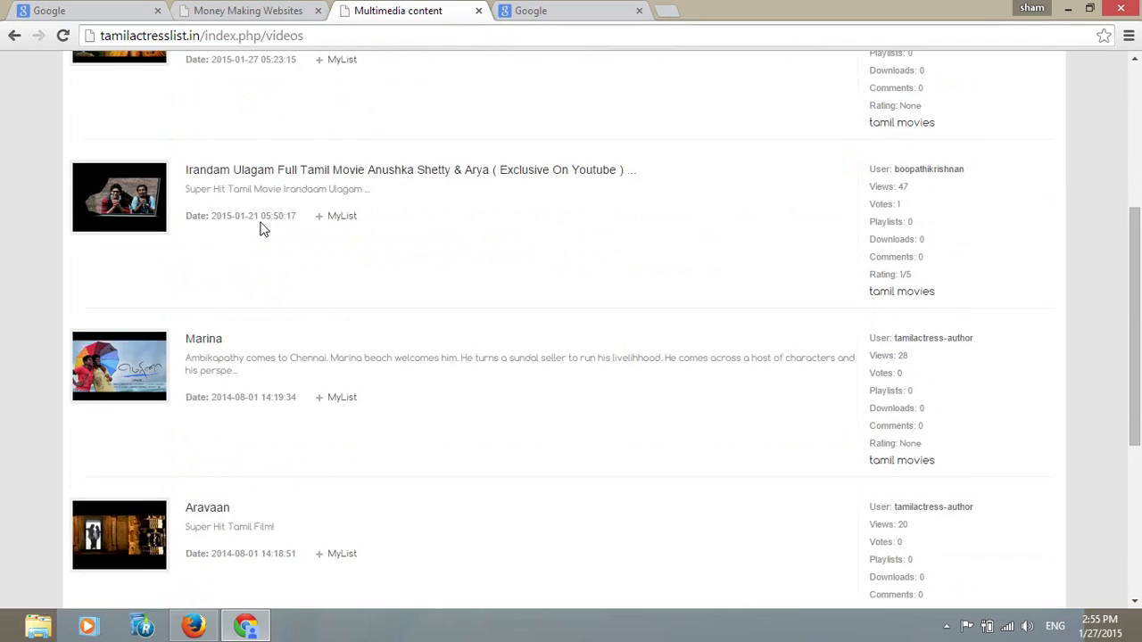
scroll(271, 277, "up", 6)
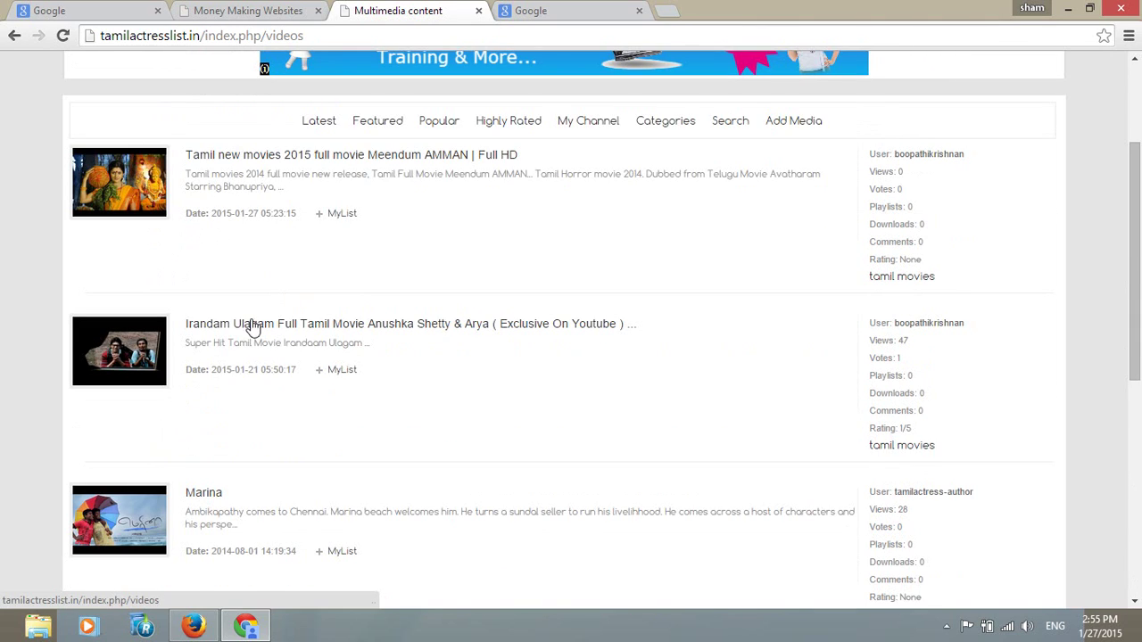
scroll(250, 326, "down", 1)
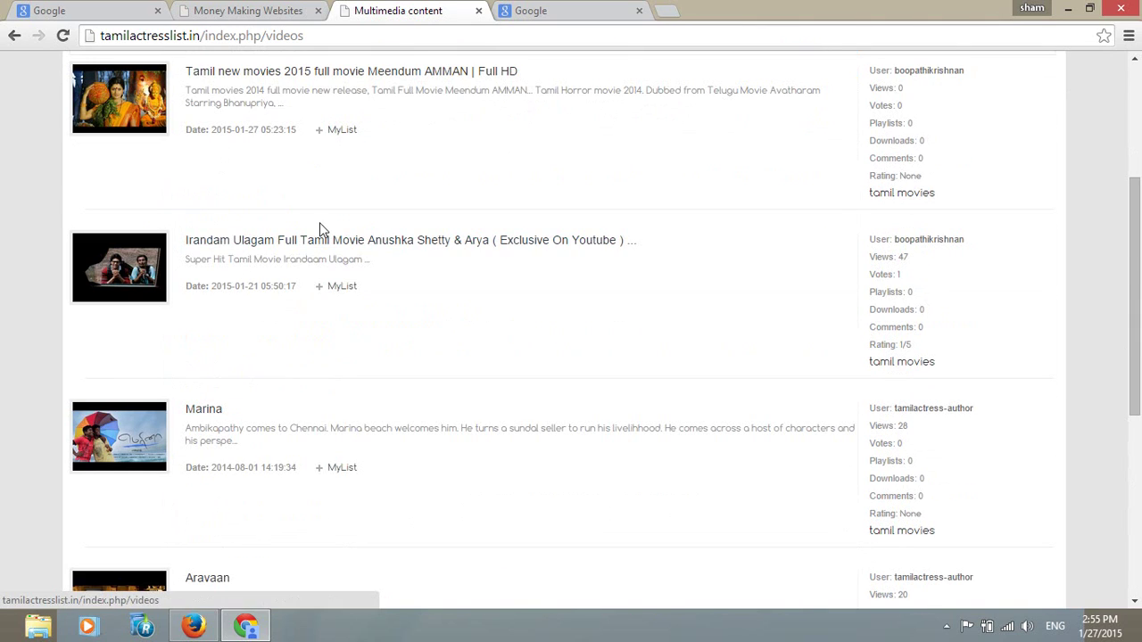
scroll(317, 179, "up", 2)
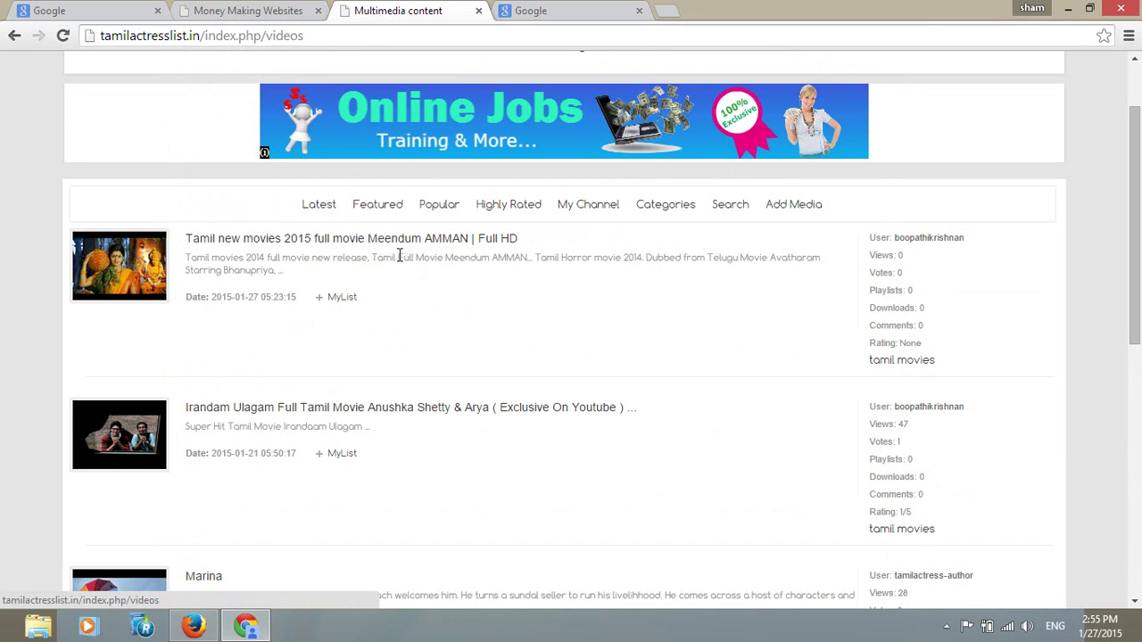
scroll(359, 295, "up", 1)
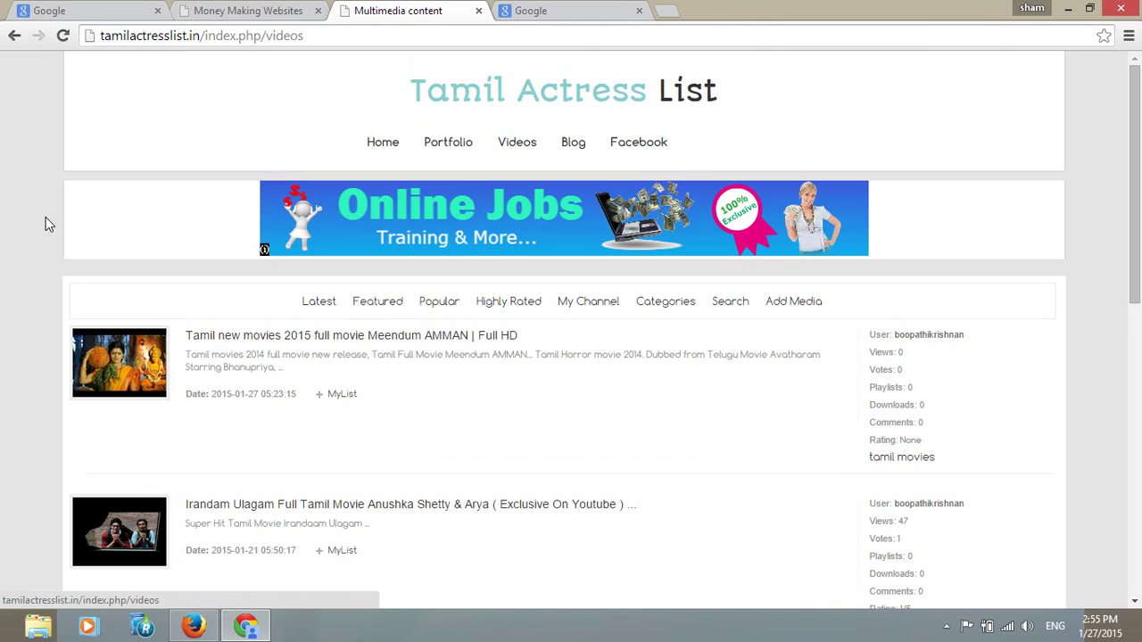
Switch to Firefox, view the tamilactresslist.in administrator login page, and bring up the logged-in VideoFlow Media Manager.
left_click(267, 620)
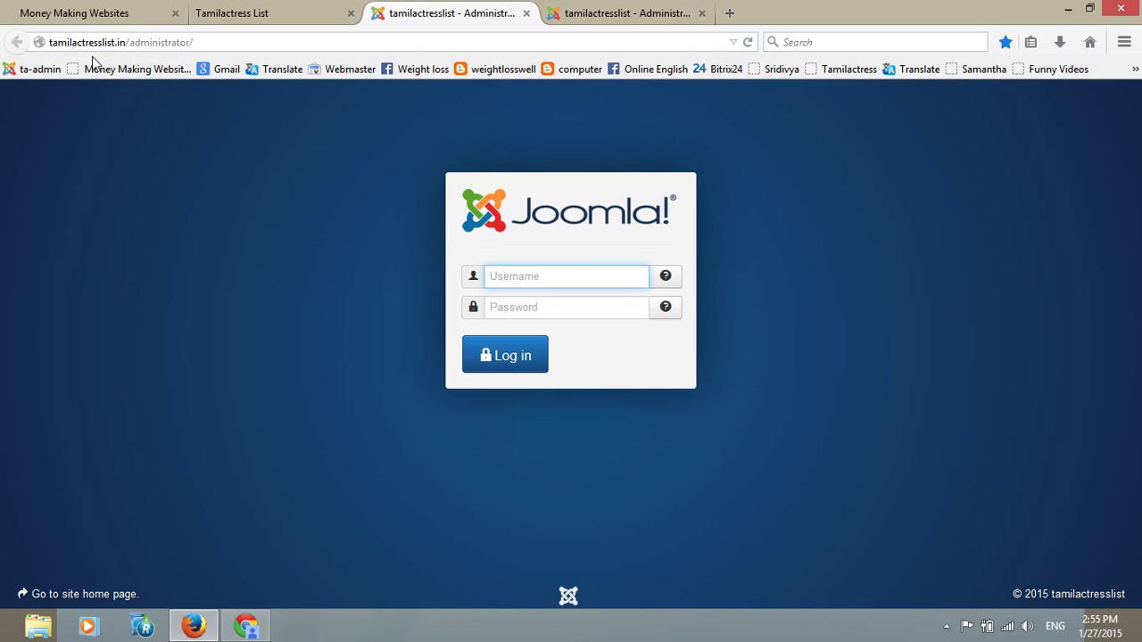
left_click(220, 41)
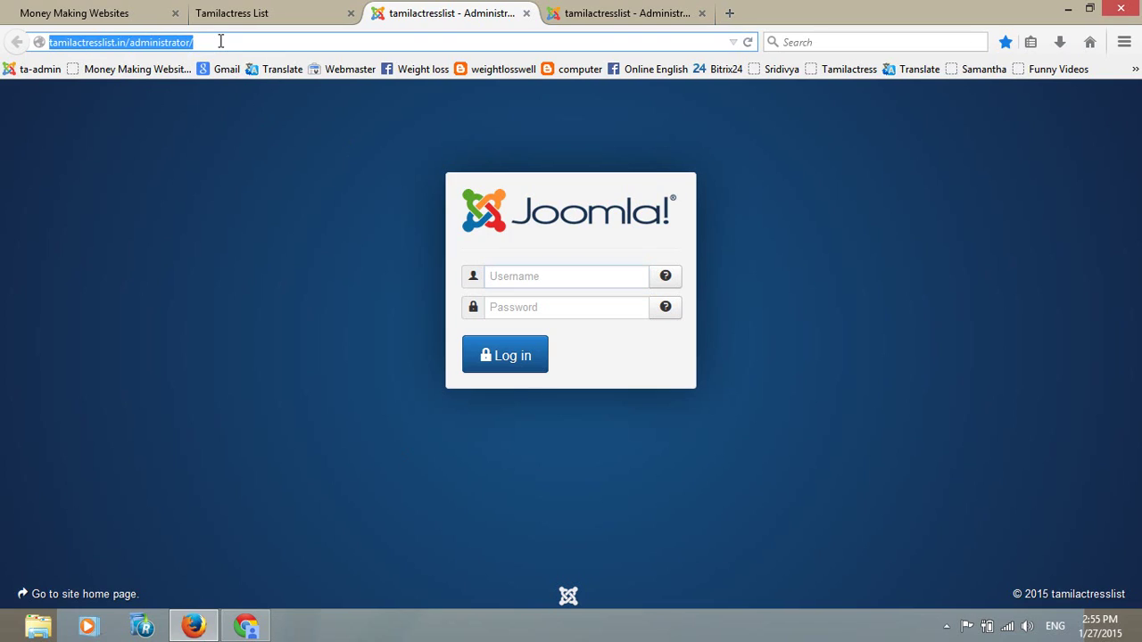
left_click(528, 280)
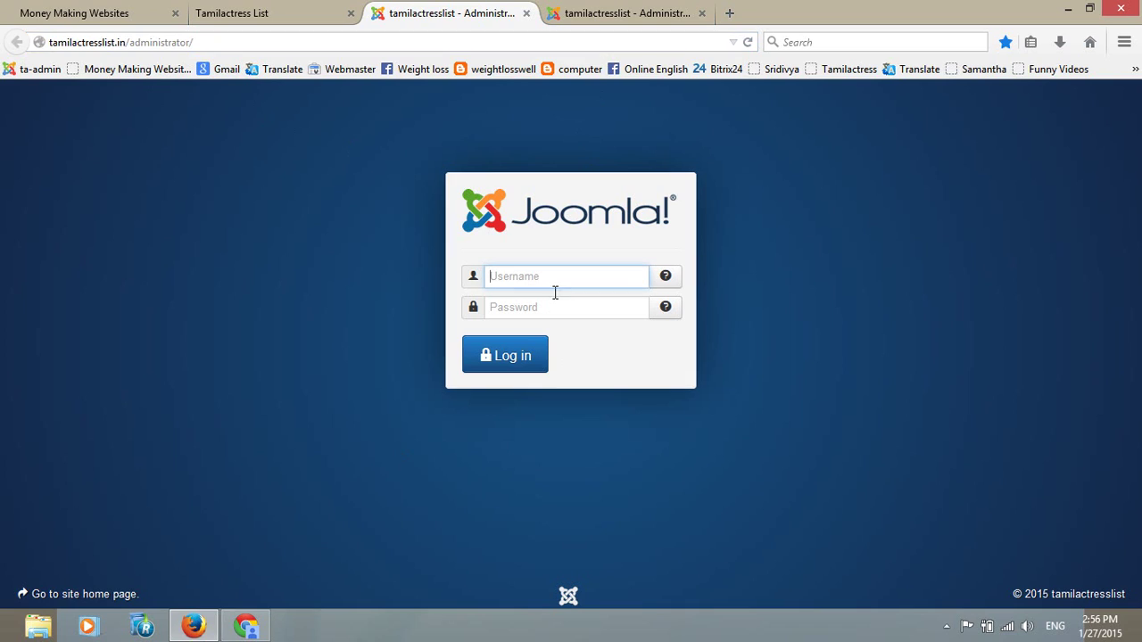
left_click(613, 11)
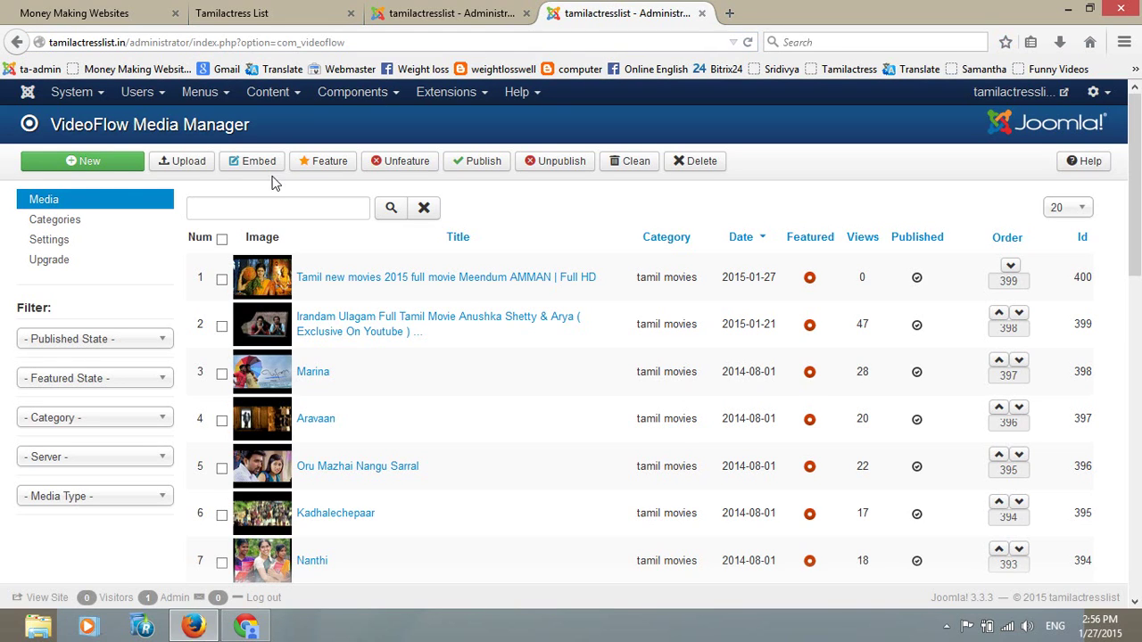
scroll(272, 190, "down", 3)
scroll(272, 192, "up", 3)
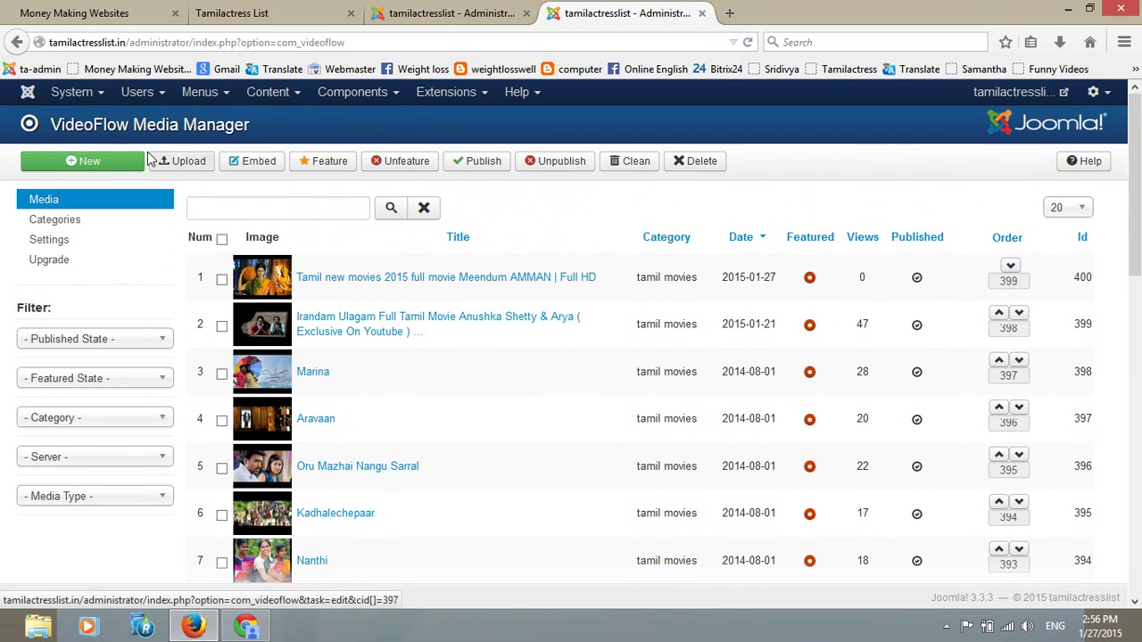
Open the Joomla Control Panel and look over its management links and K2 quick icons.
left_click(89, 96)
left_click(92, 125)
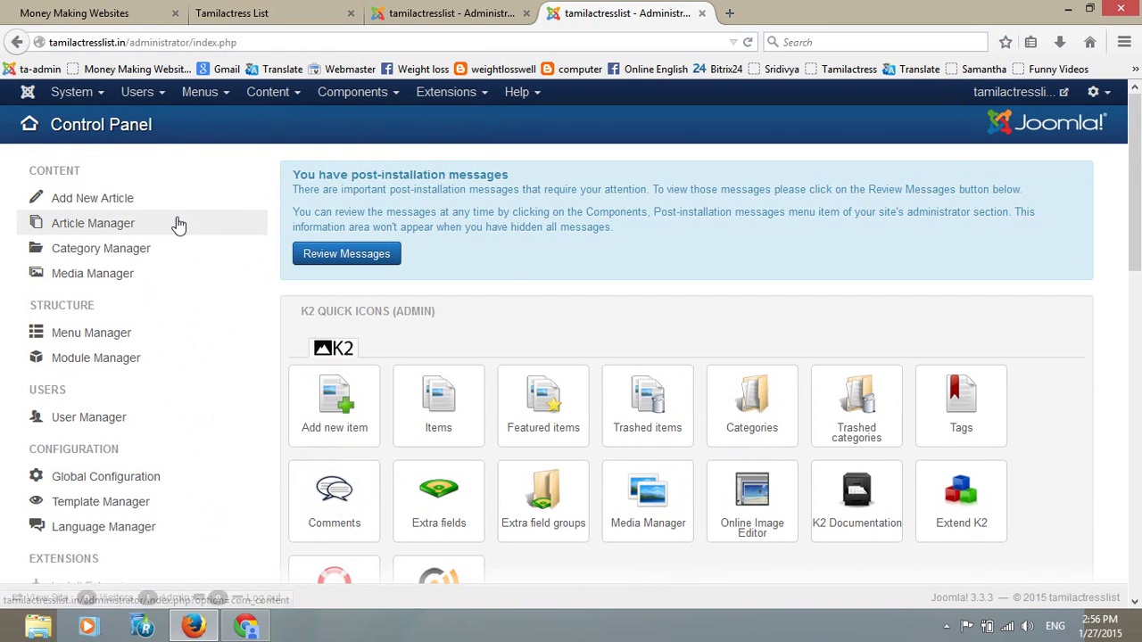
scroll(553, 330, "down", 4)
scroll(393, 312, "up", 4)
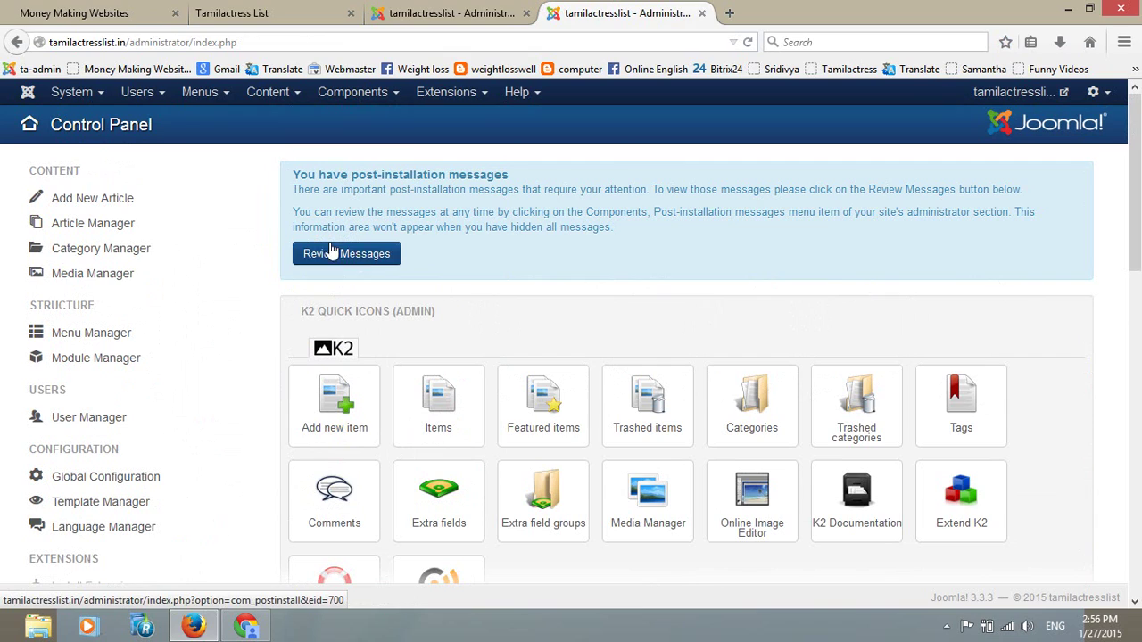
scroll(408, 306, "down", 2)
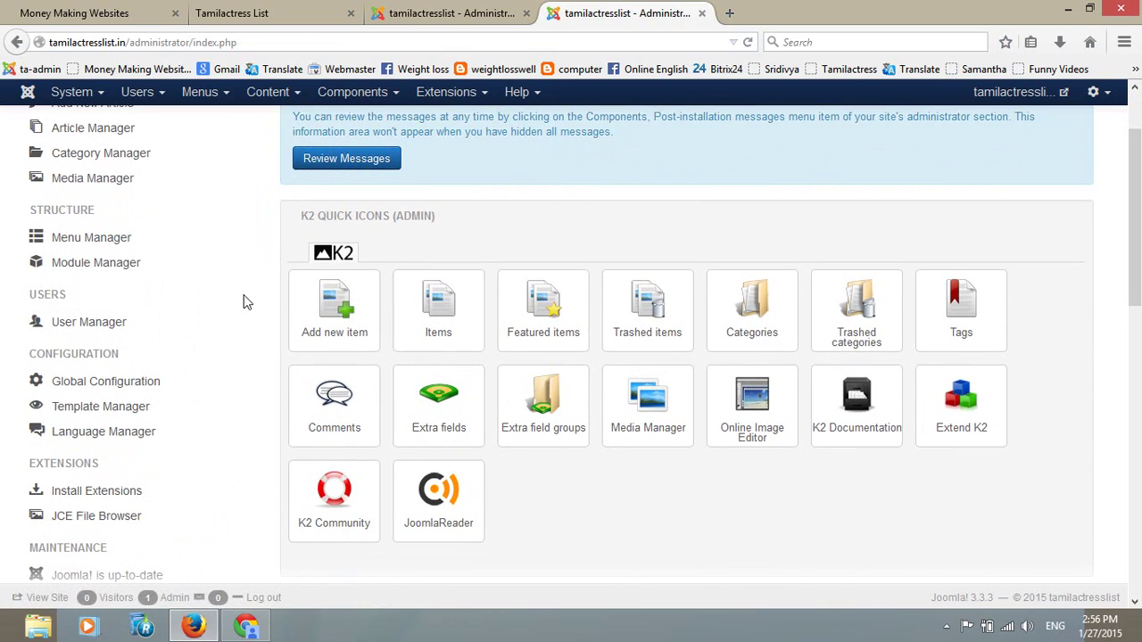
scroll(237, 303, "up", 2)
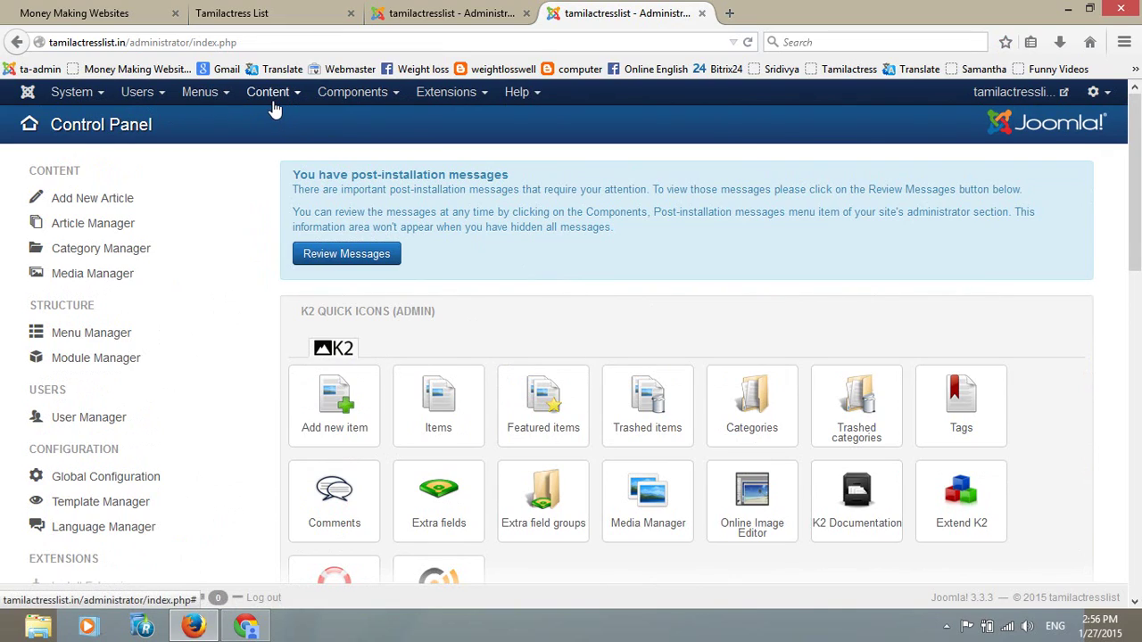
Open the media list of the VideoFlow component.
left_click(397, 102)
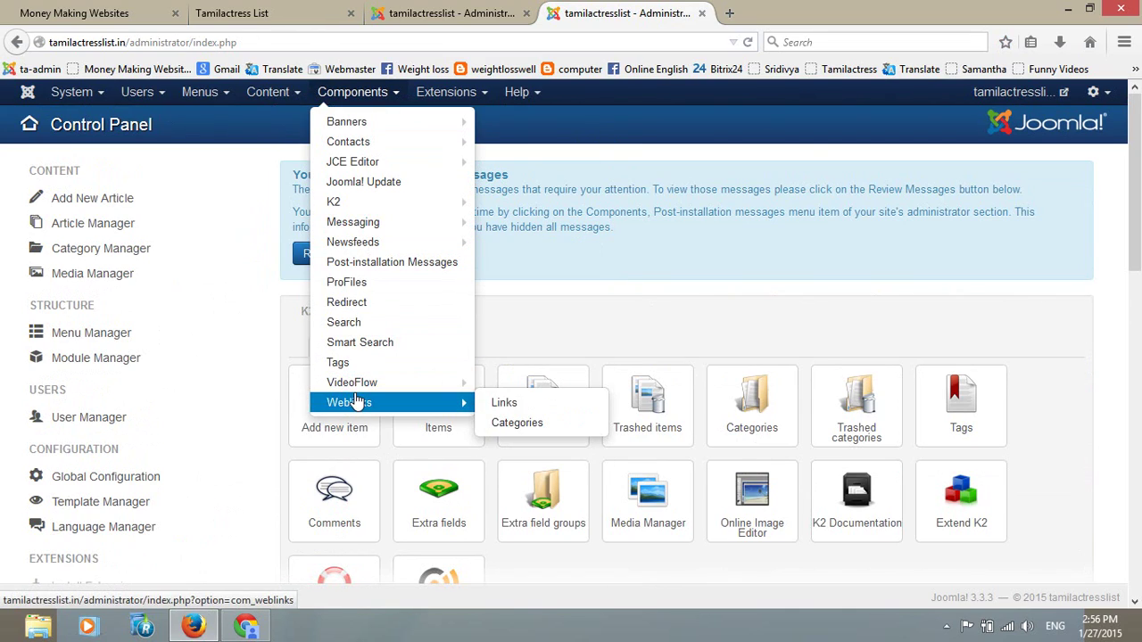
mouse_move(365, 390)
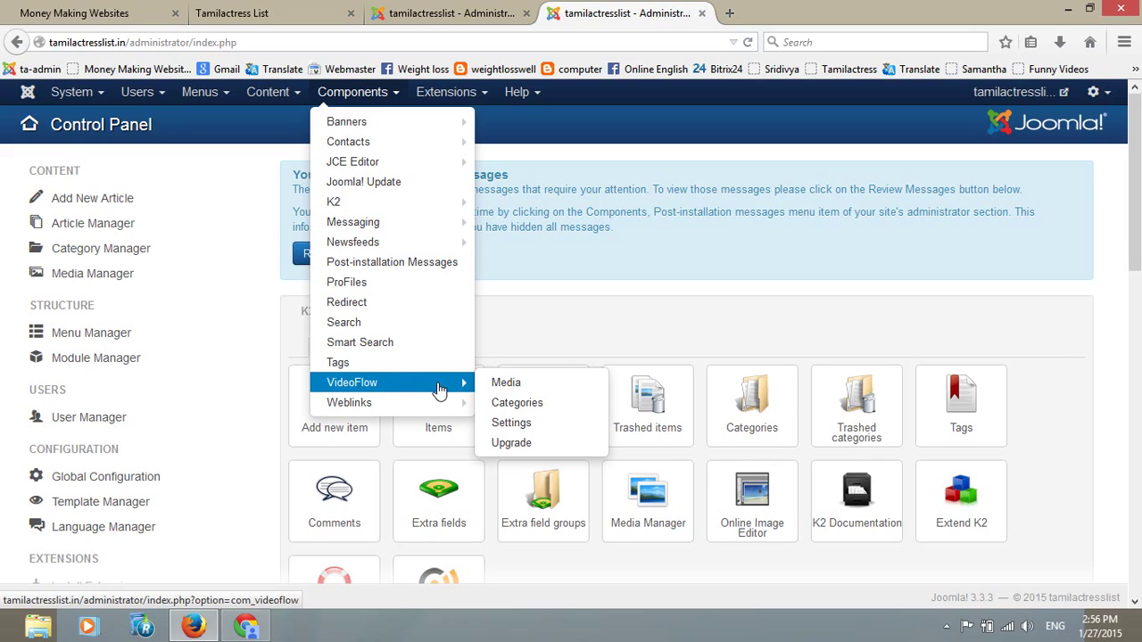
left_click(522, 385)
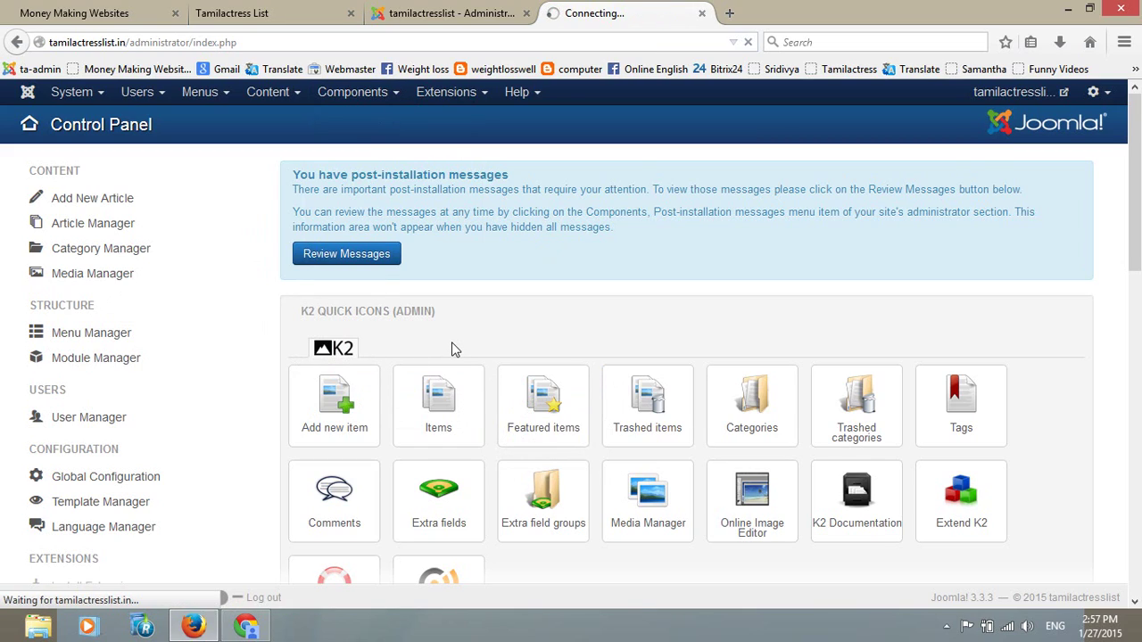
left_click(395, 94)
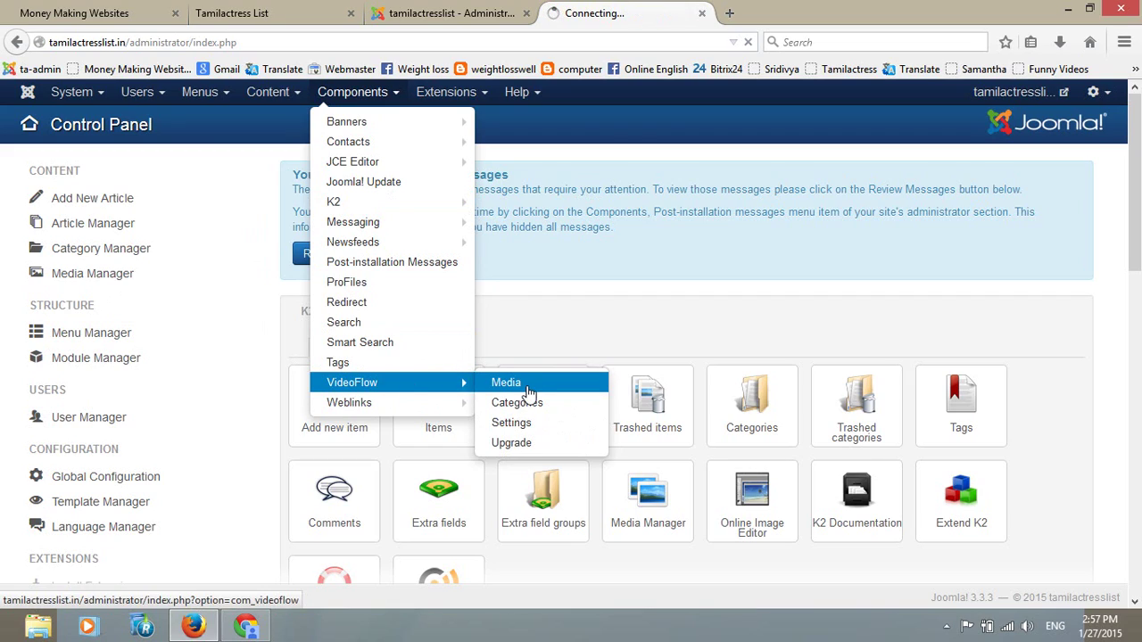
left_click(528, 393)
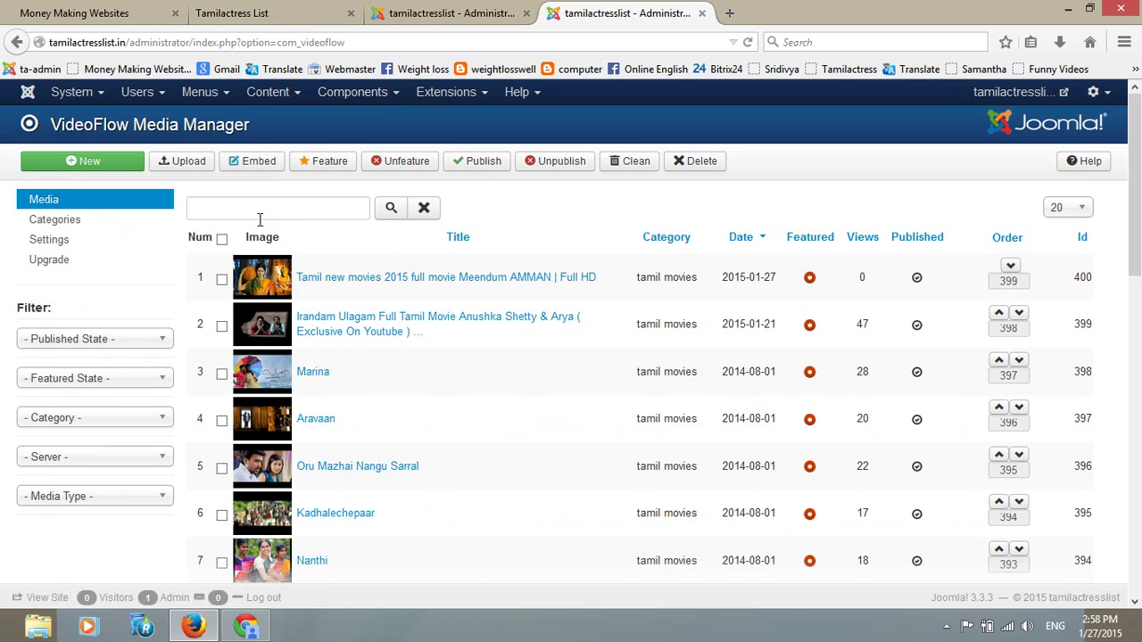
Open the form for a new VideoFlow media item, examine its fields from Title to Description, and cancel it.
left_click(87, 164)
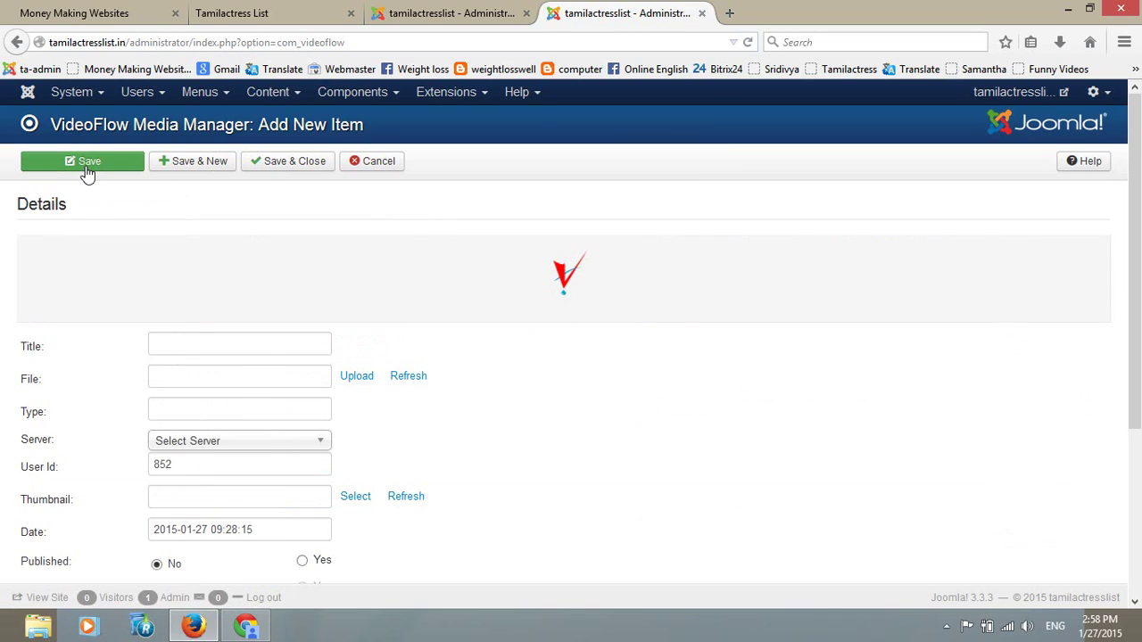
scroll(170, 245, "down", 3)
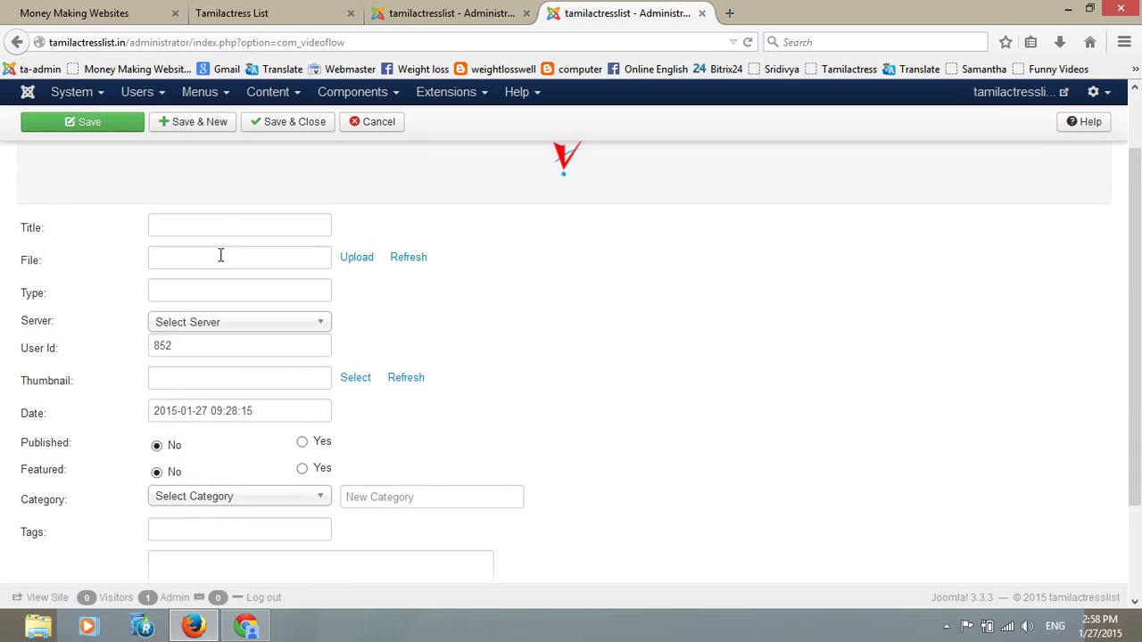
scroll(221, 256, "up", 3)
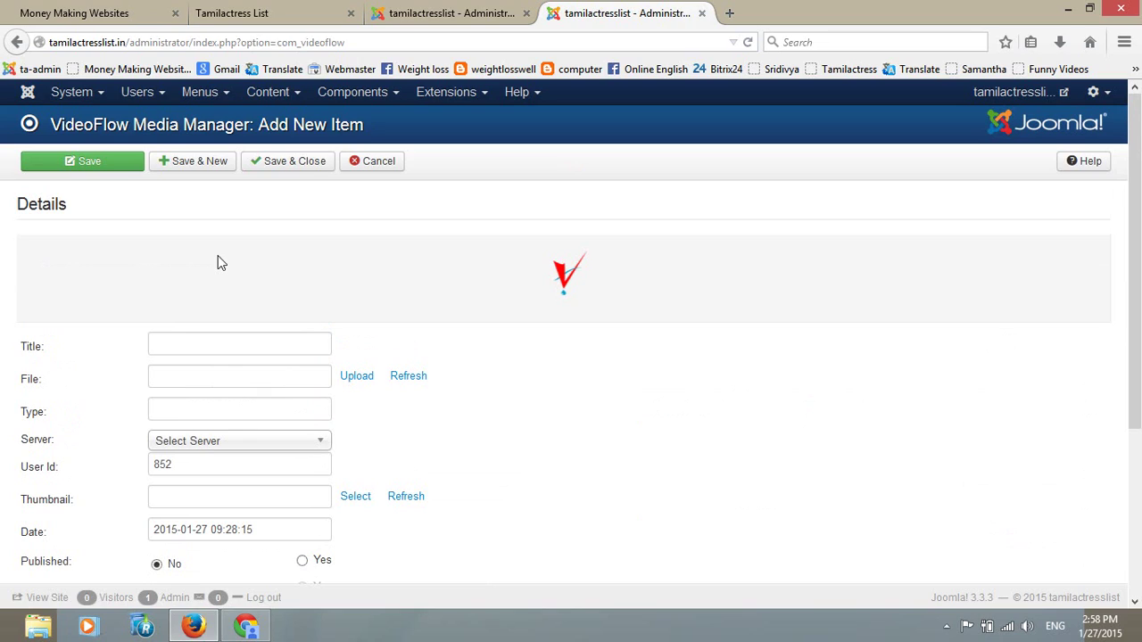
scroll(199, 235, "down", 6)
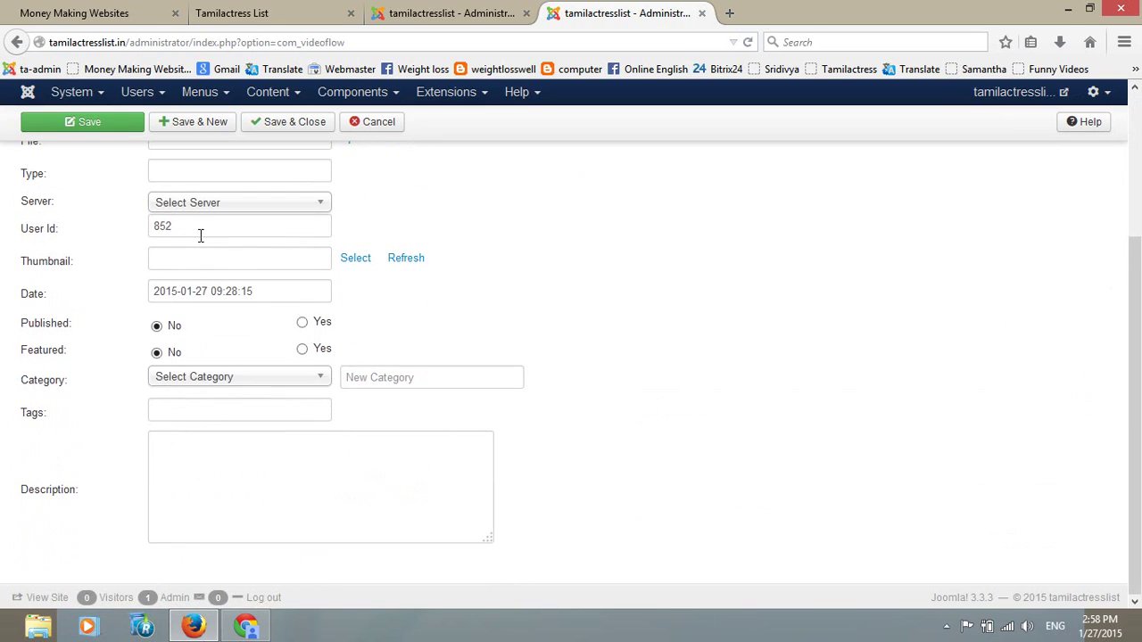
scroll(200, 237, "up", 6)
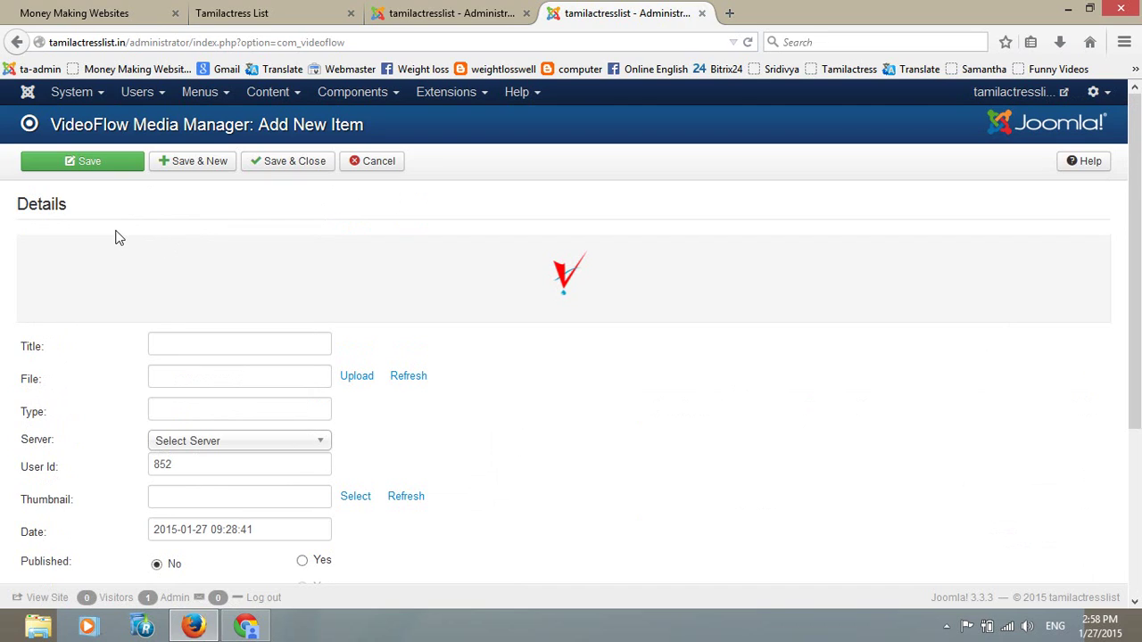
scroll(282, 268, "down", 5)
scroll(263, 288, "up", 5)
left_click(283, 342)
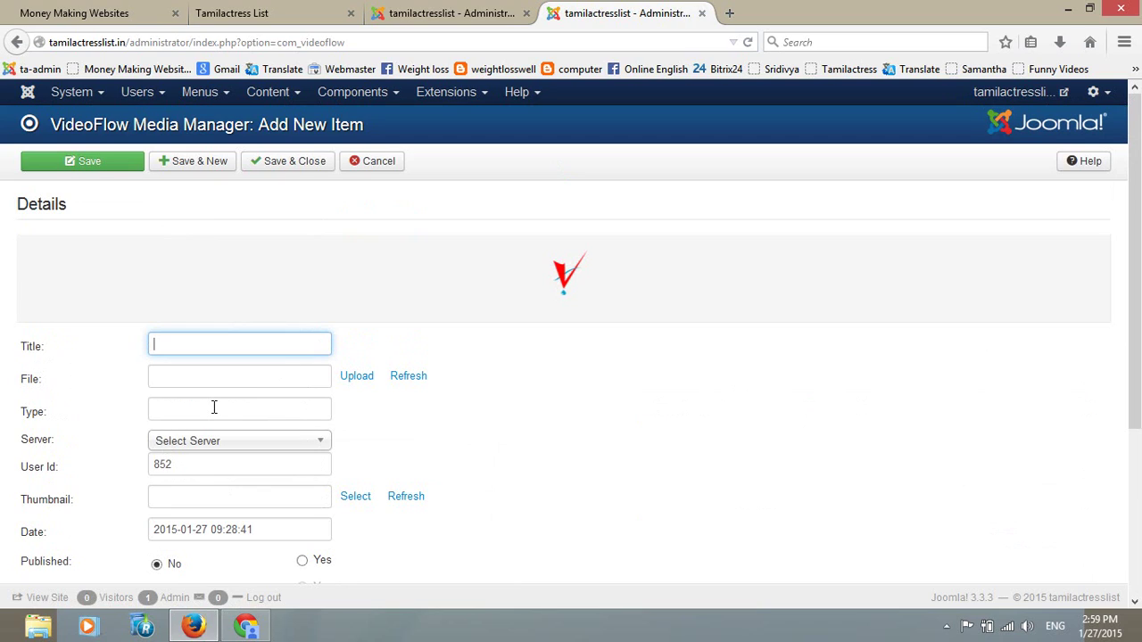
scroll(214, 406, "down", 5)
scroll(205, 339, "up", 5)
left_click(361, 166)
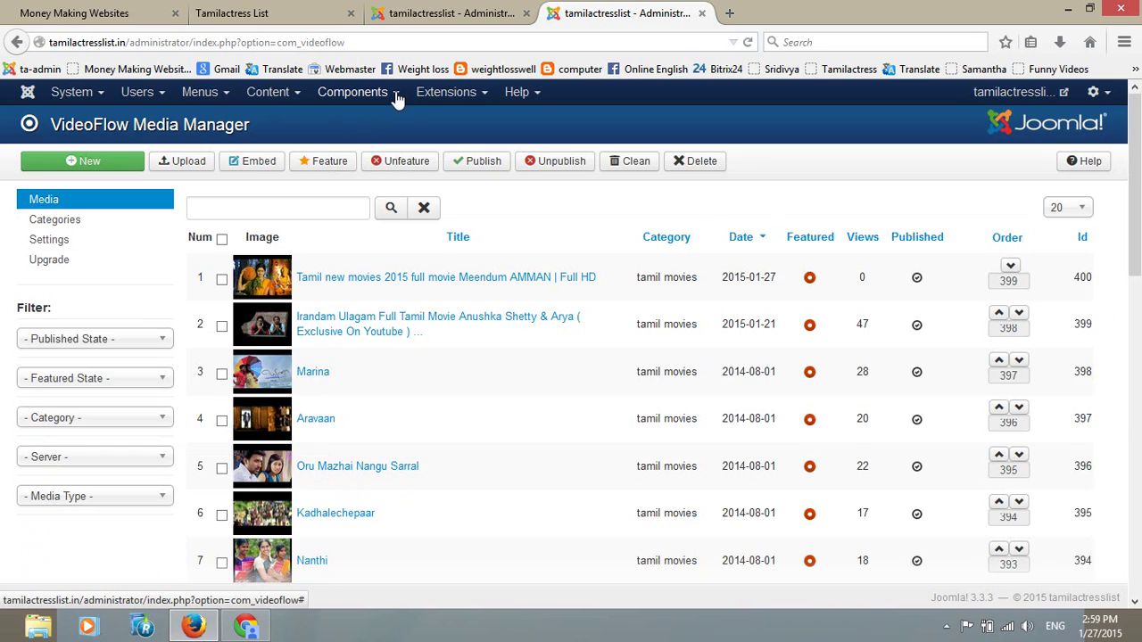
Reopen the VideoFlow media list and start embedding a remote item.
left_click(397, 96)
mouse_move(373, 382)
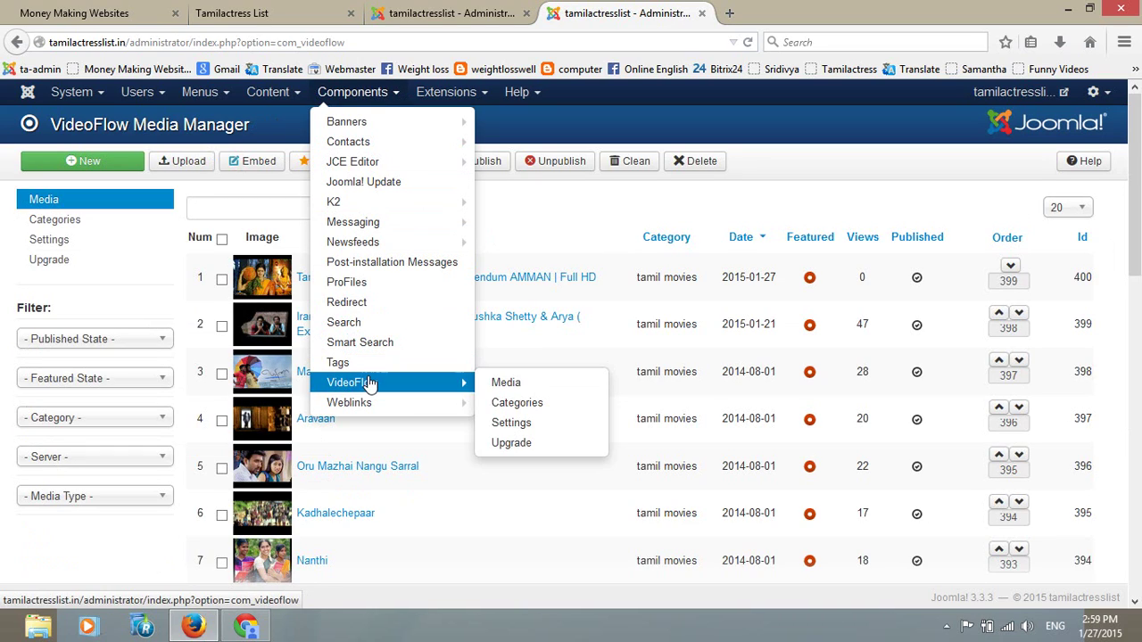
left_click(505, 383)
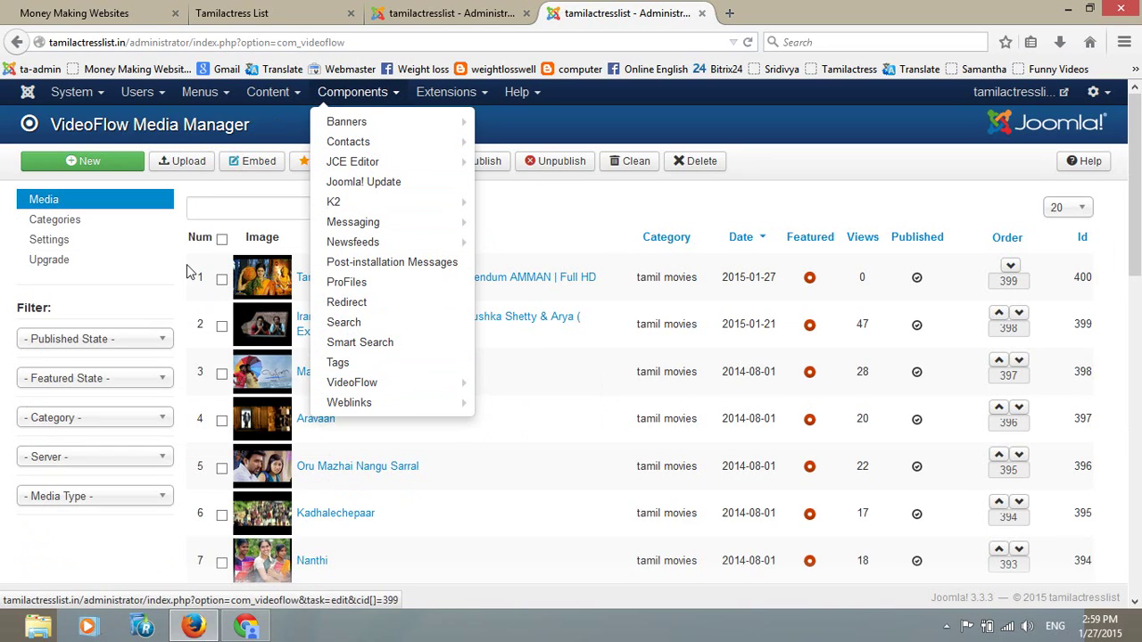
left_click(203, 210)
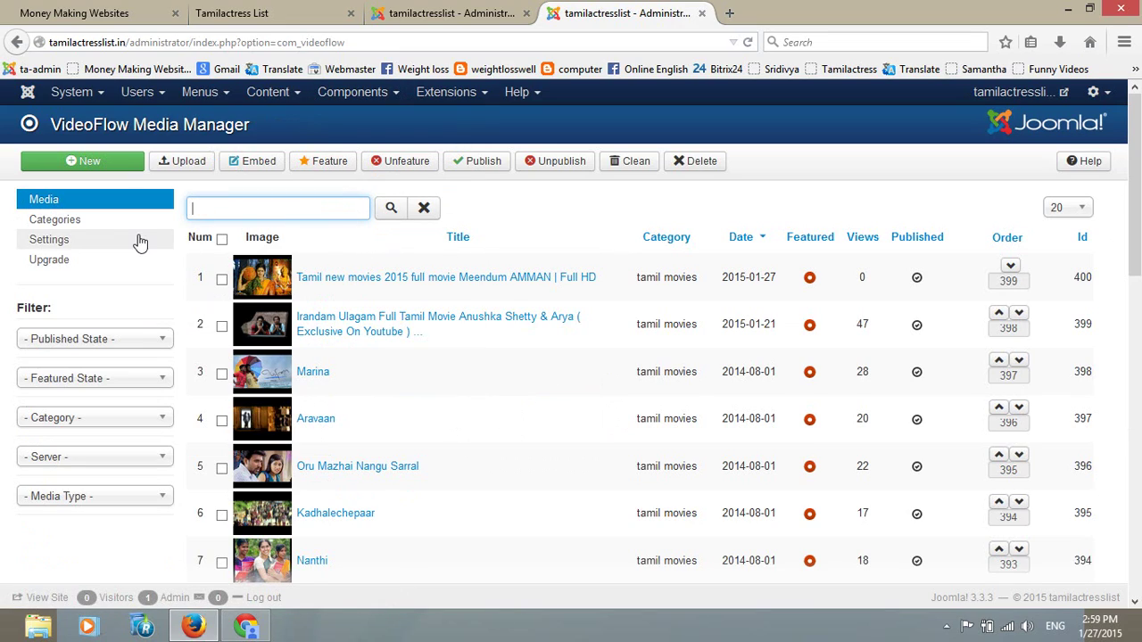
left_click(255, 166)
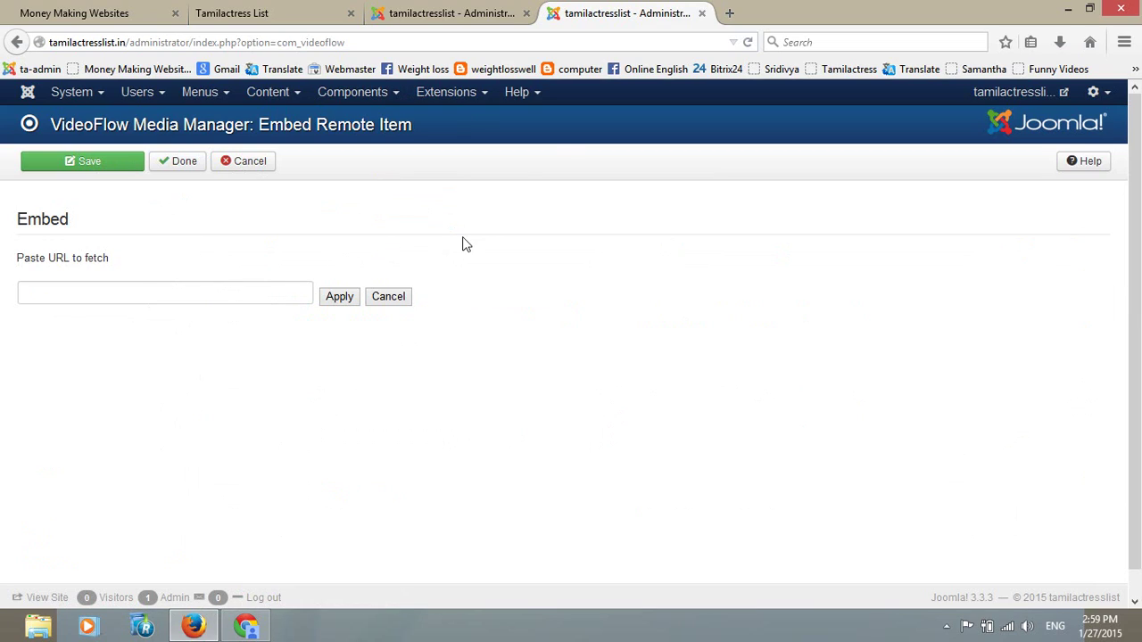
Switch to Chrome, search Google for "youtube.com", and open the YouTube home page in a new tab.
key("alt+Tab")
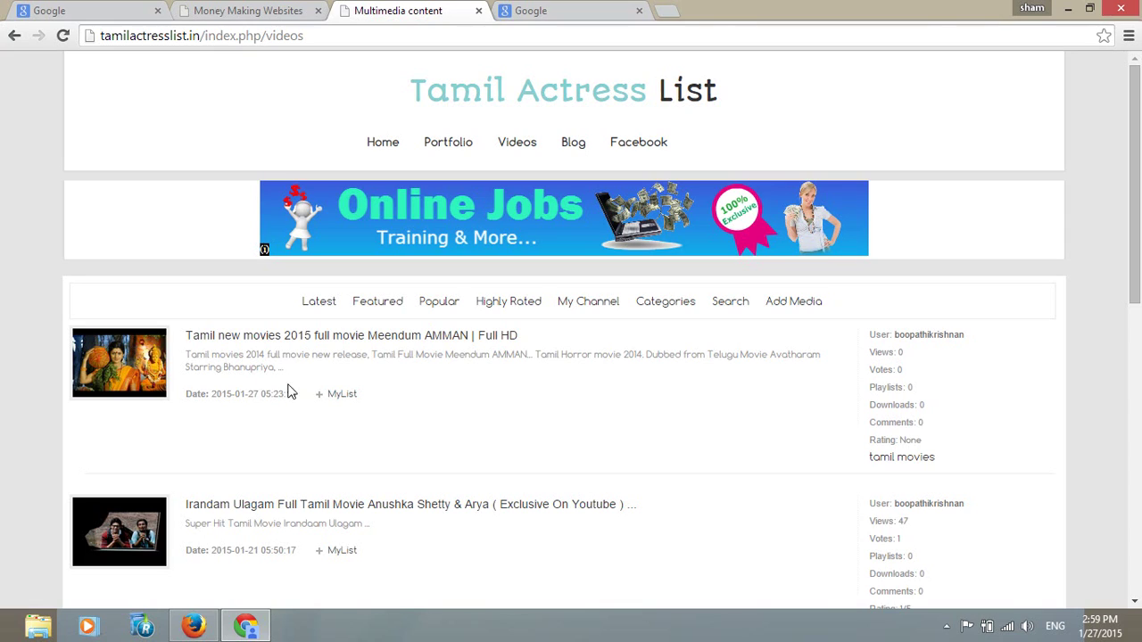
left_click(509, 12)
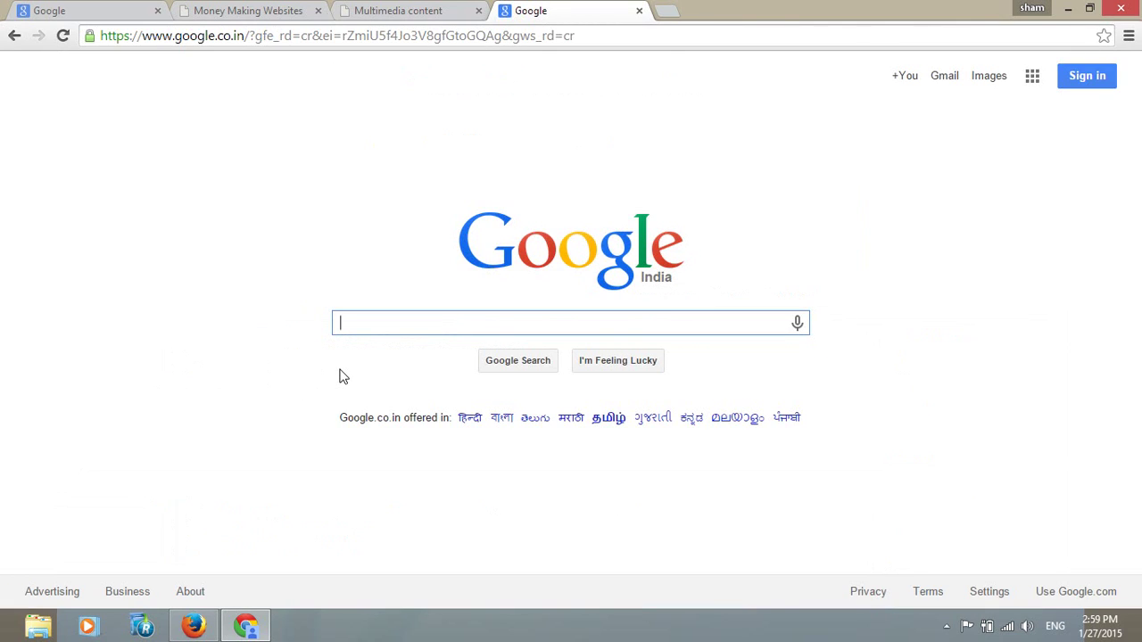
type("youtub")
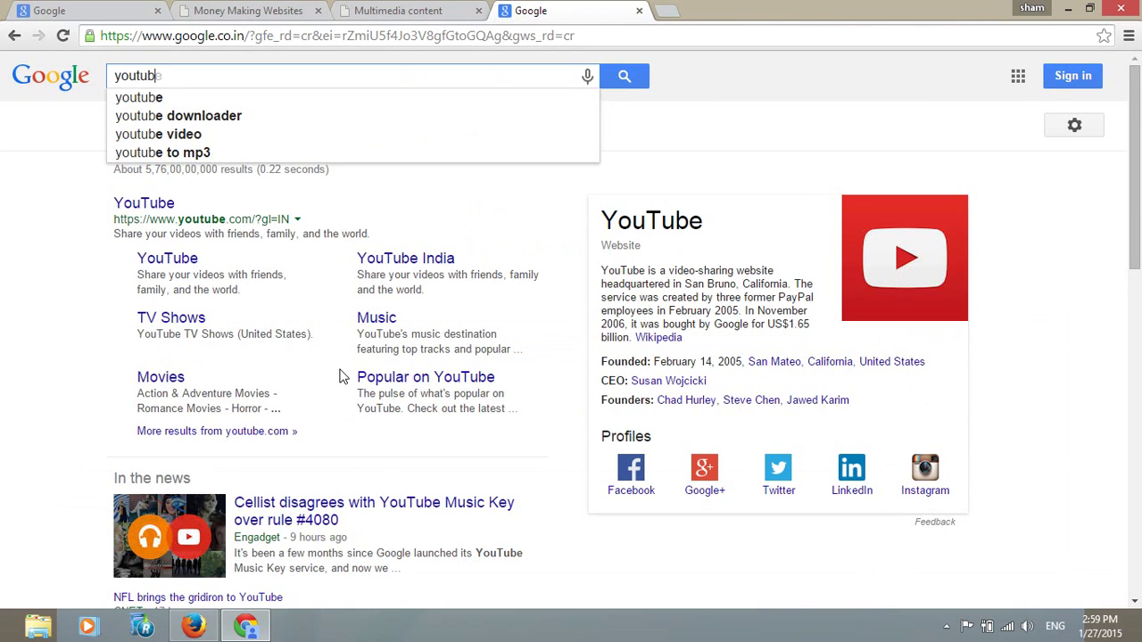
type("e.com")
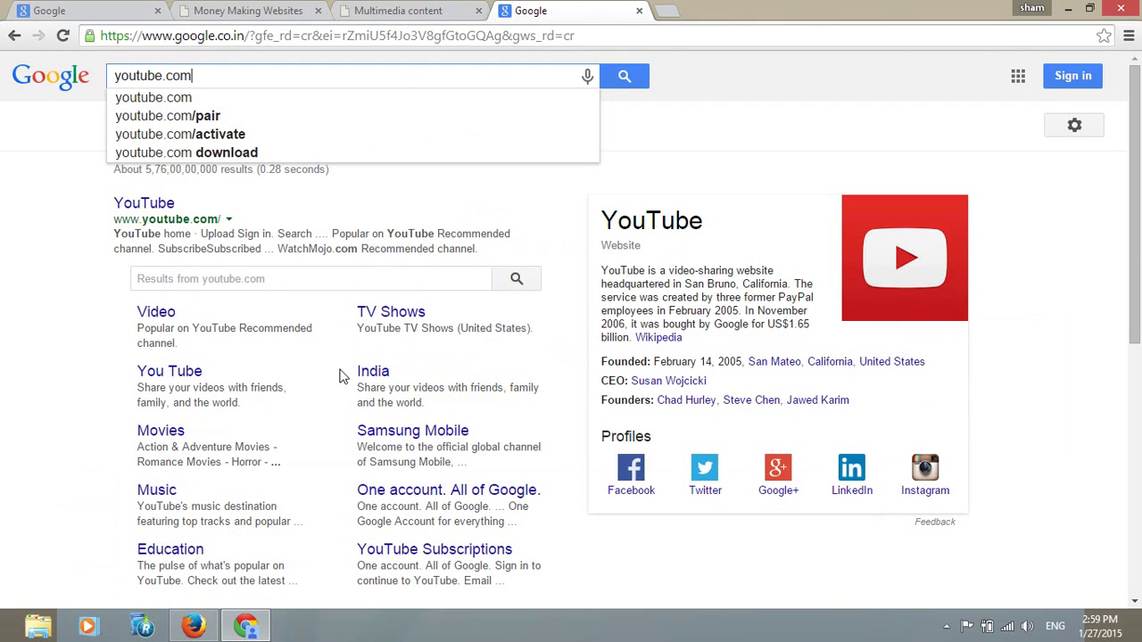
key("Return")
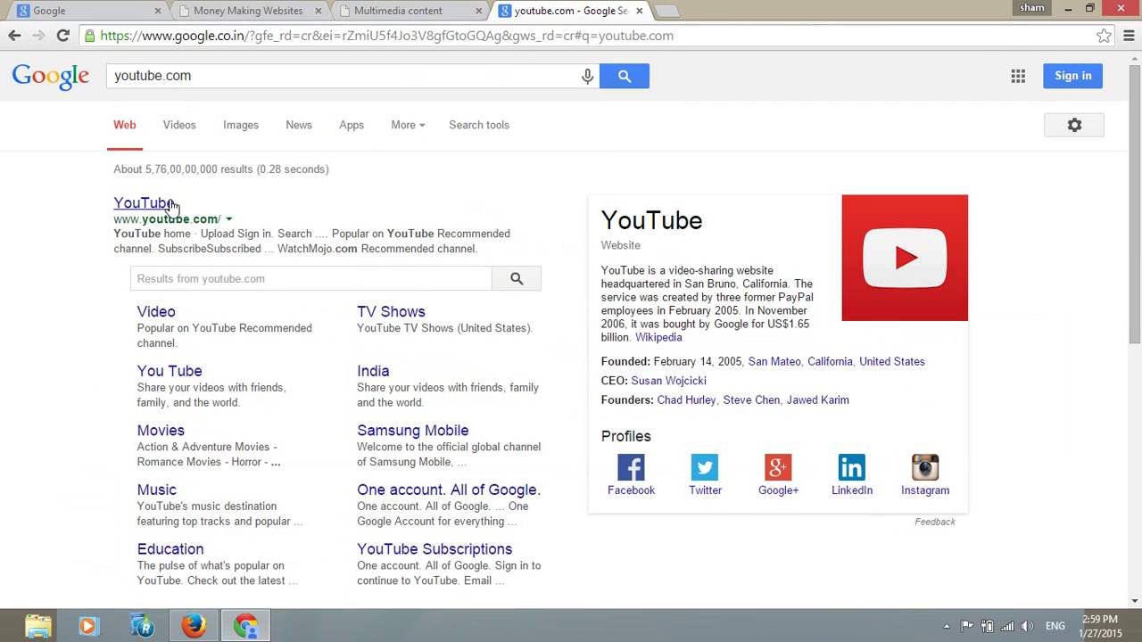
middle_click(161, 209)
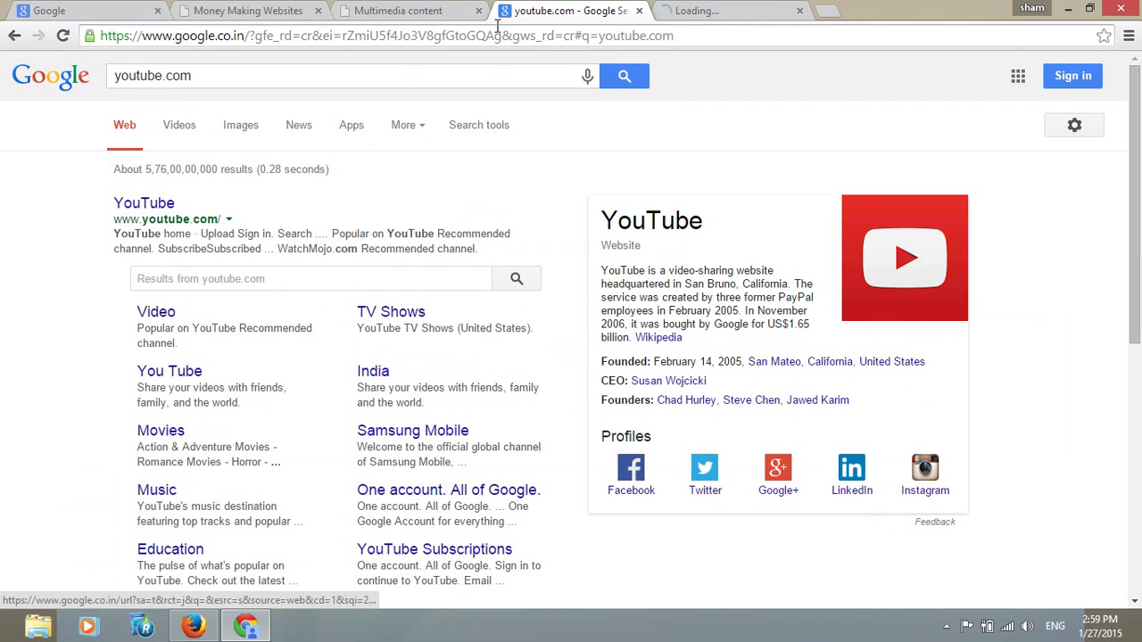
left_click(705, 11)
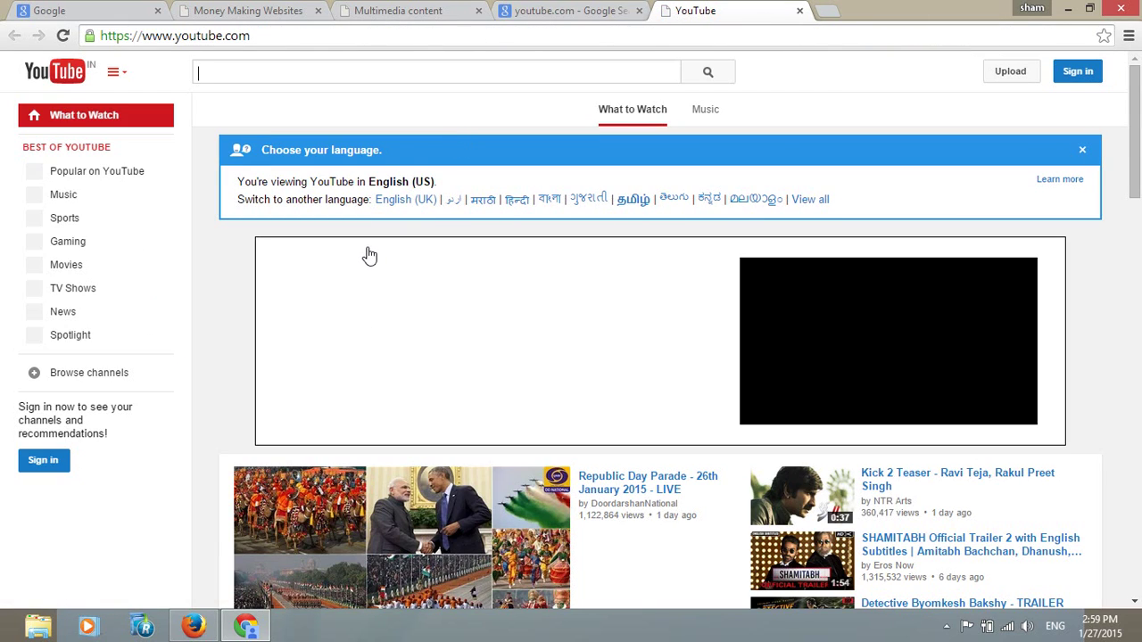
Look over the YouTube home page and search YouTube for "tamil latest songs".
scroll(365, 305, "down", 1)
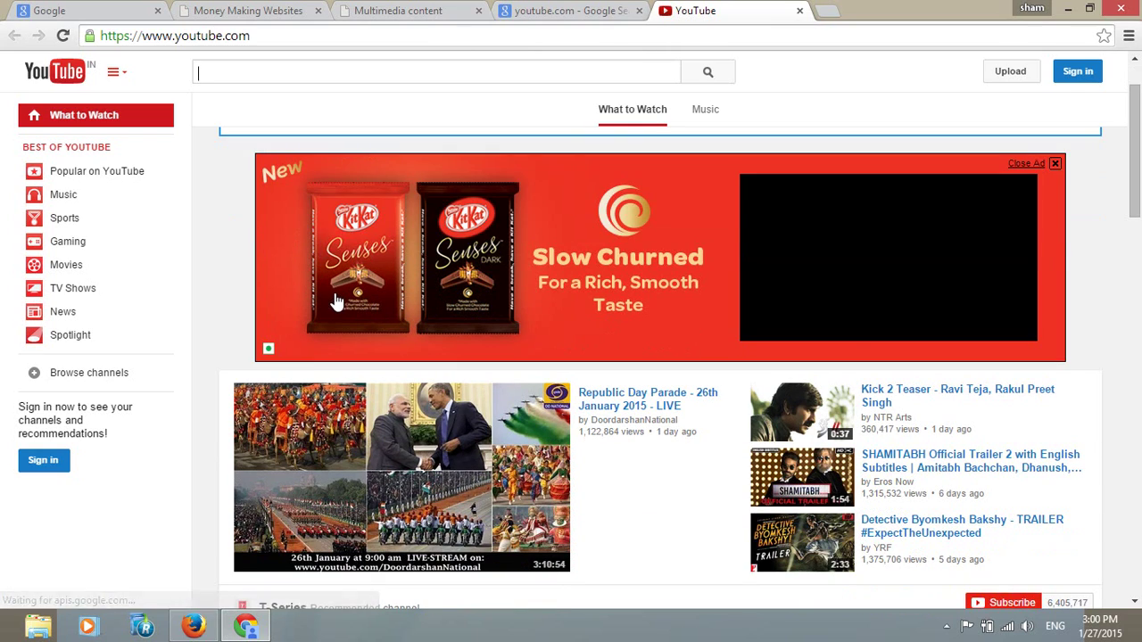
scroll(211, 239, "up", 1)
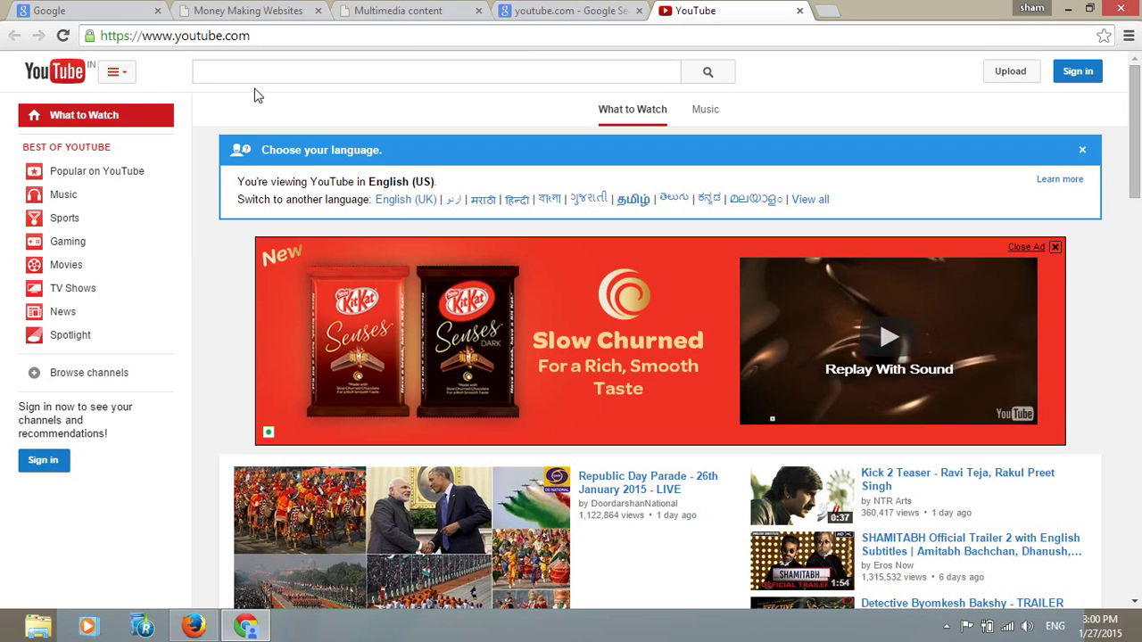
scroll(298, 294, "down", 4)
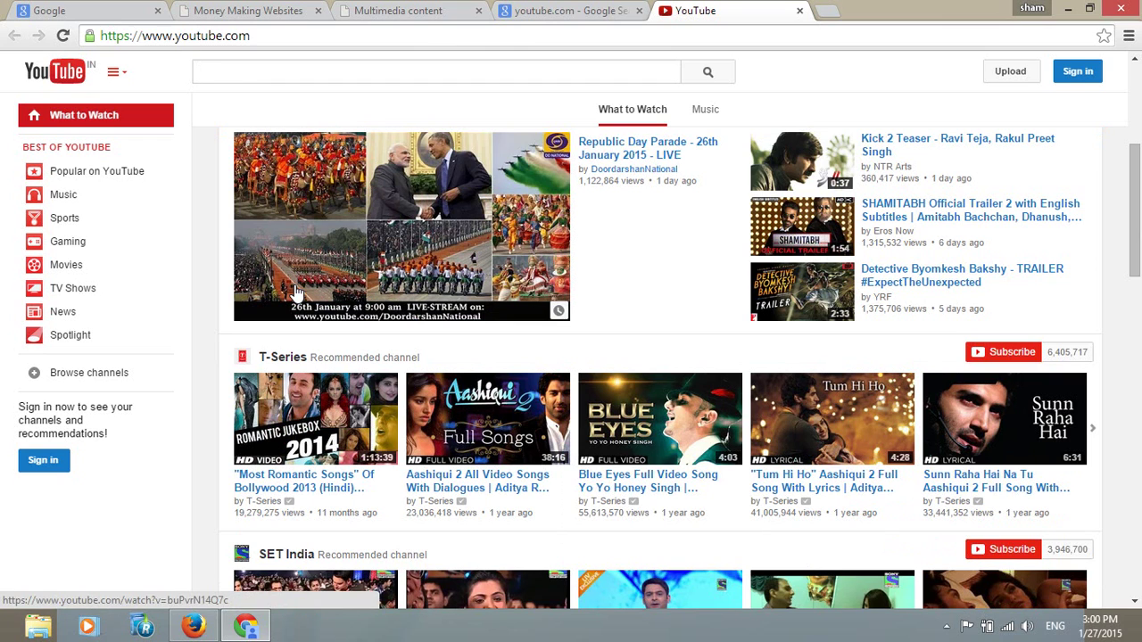
scroll(308, 277, "up", 2)
scroll(303, 272, "down", 3)
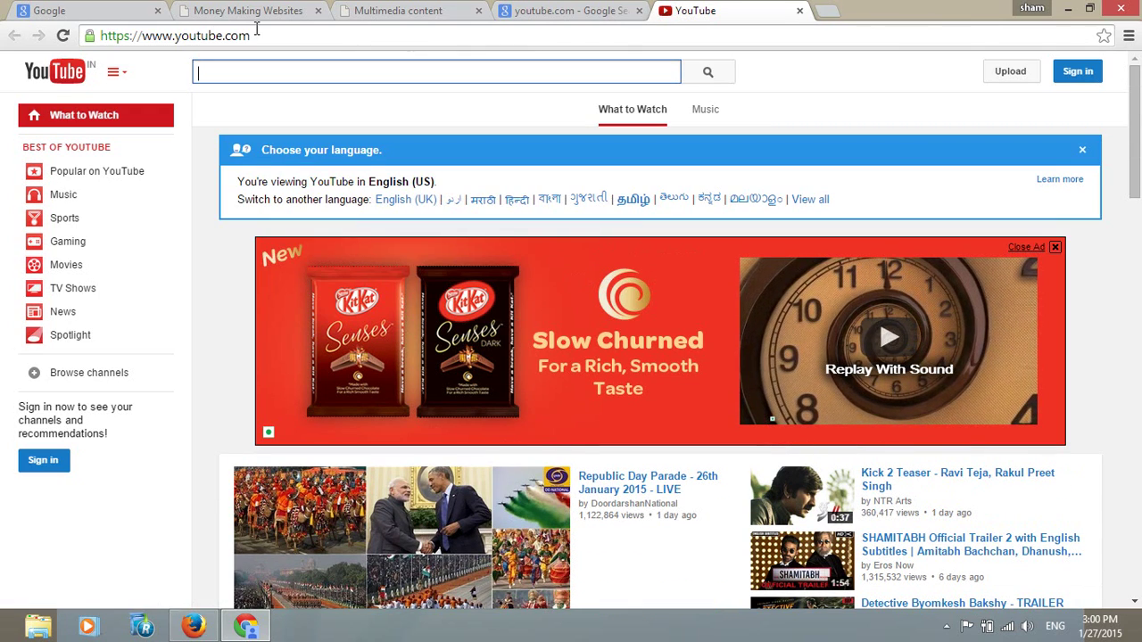
type("tamil ")
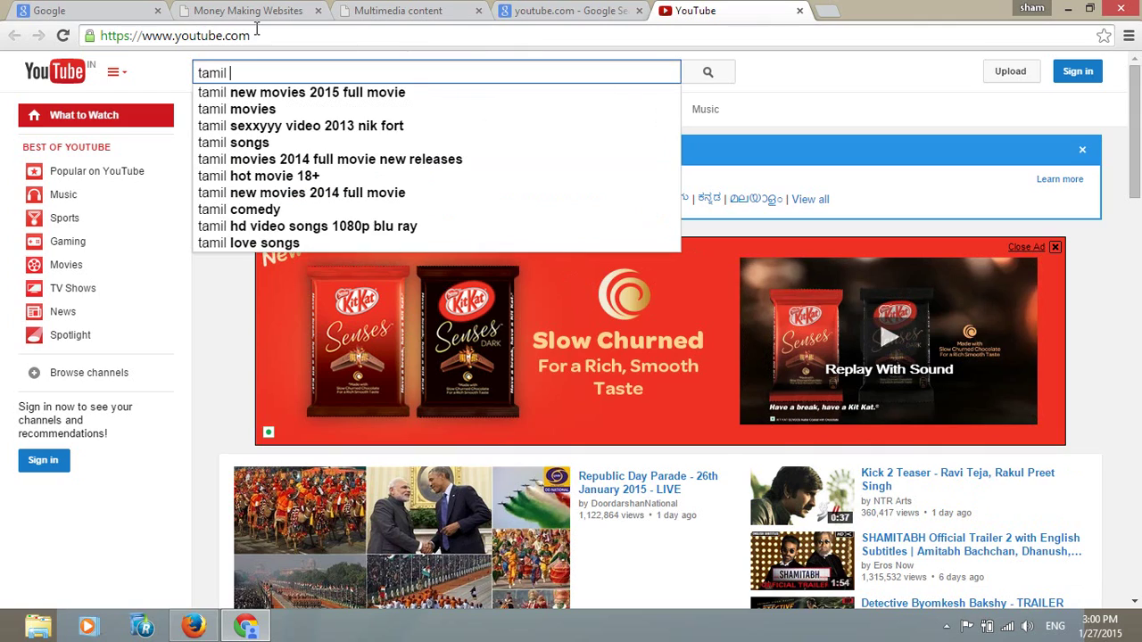
type("latest")
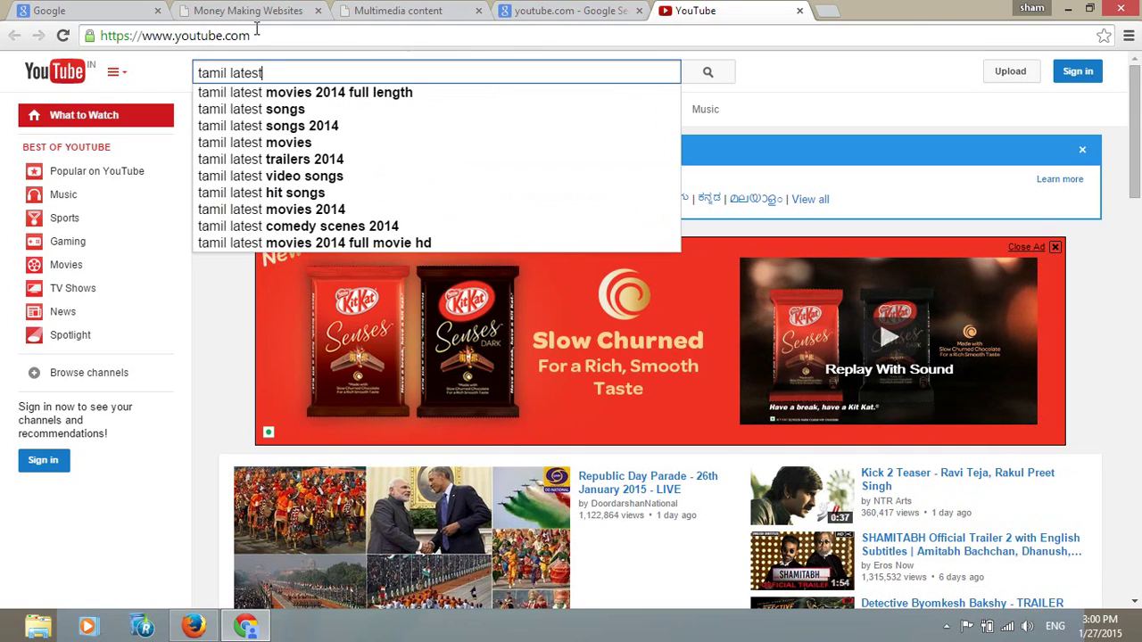
key("Down")
key("Down")
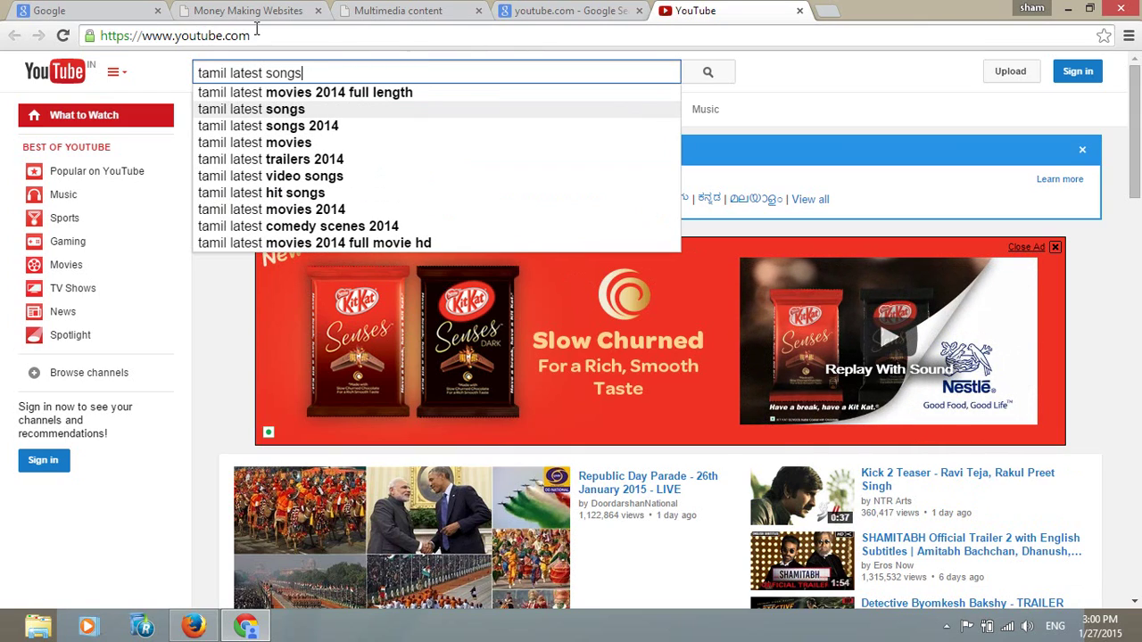
key("Return")
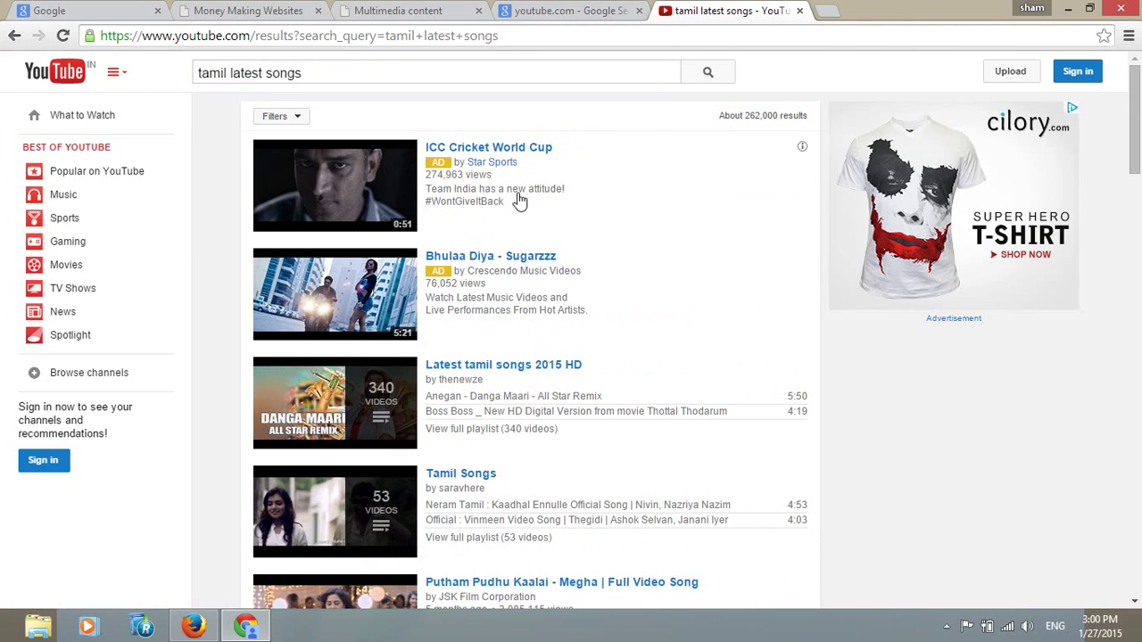
Look through the search results for a suitable Tamil song video.
scroll(580, 264, "down", 2)
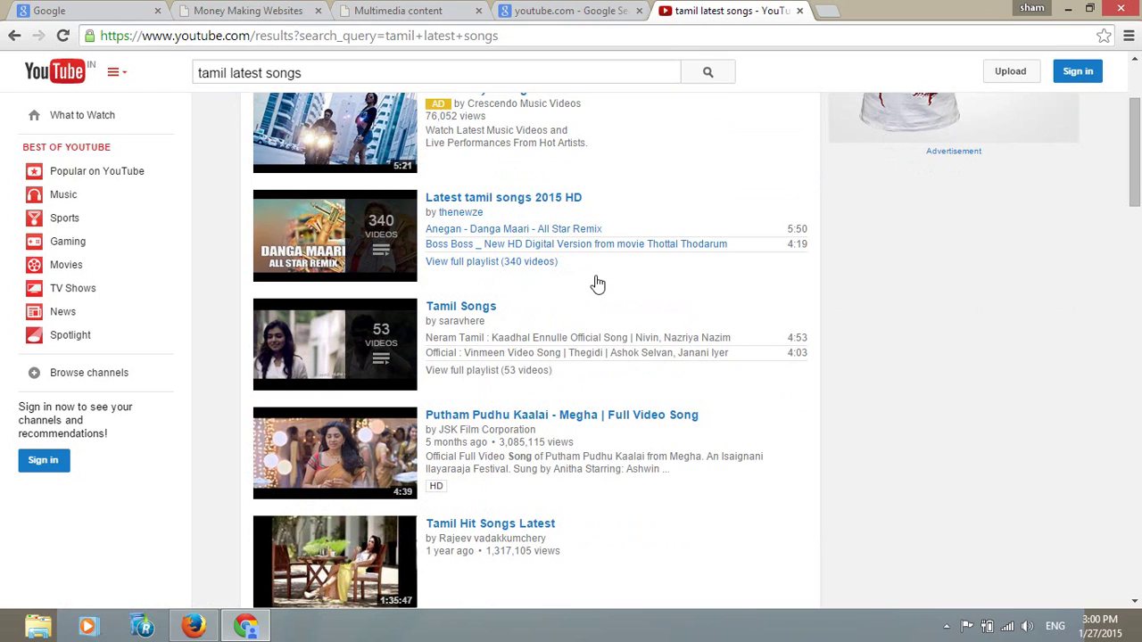
scroll(598, 272, "up", 2)
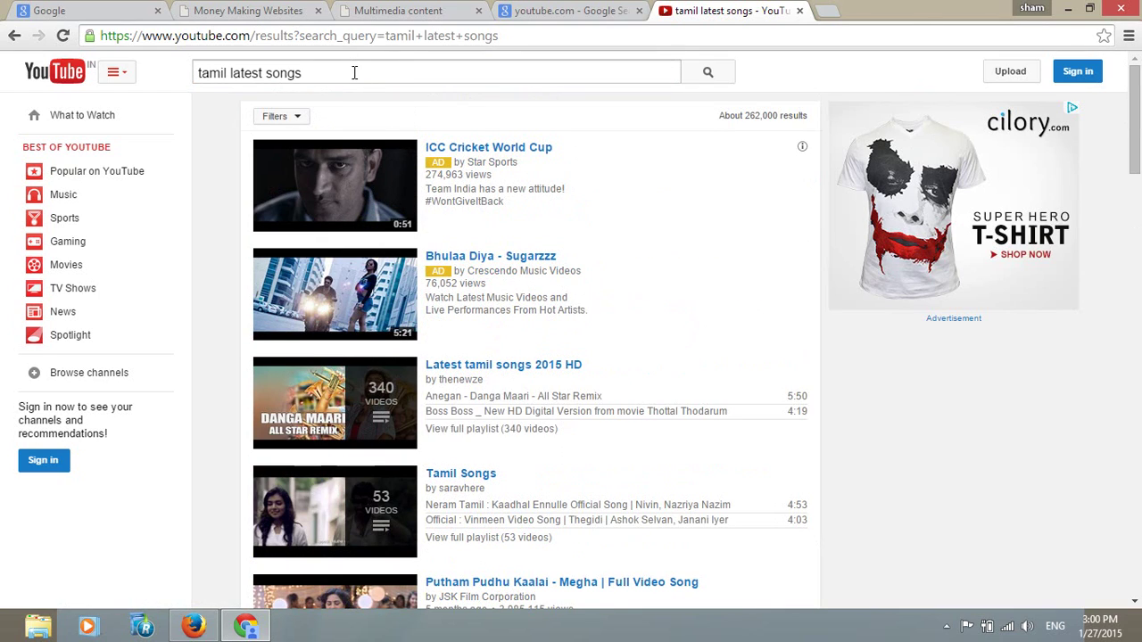
scroll(491, 170, "down", 3)
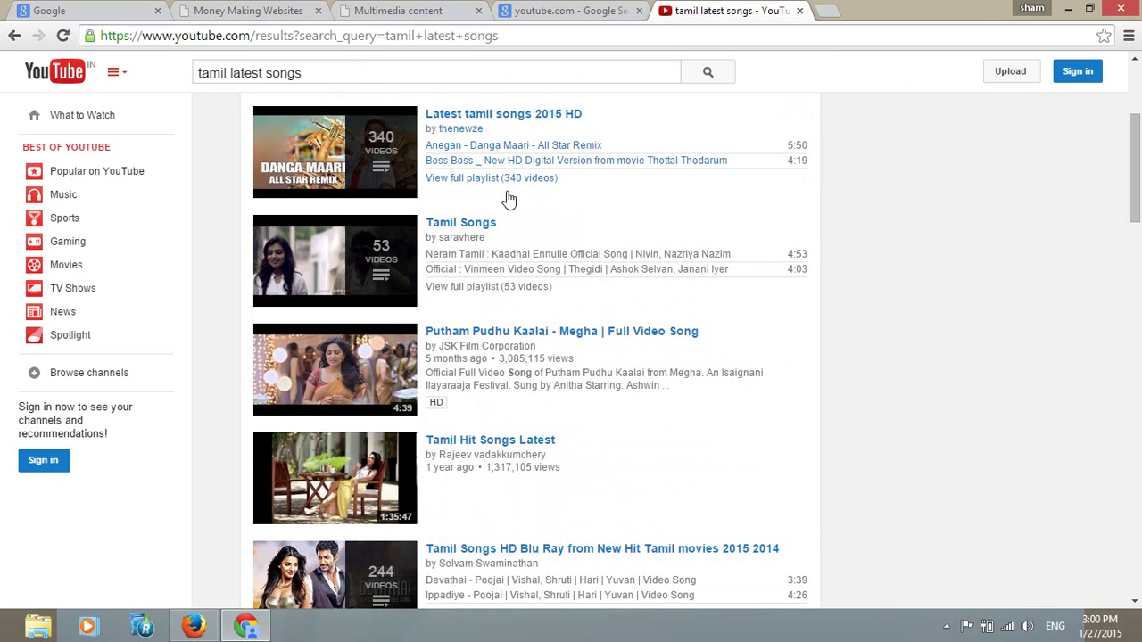
scroll(509, 196, "down", 3)
scroll(499, 223, "down", 2)
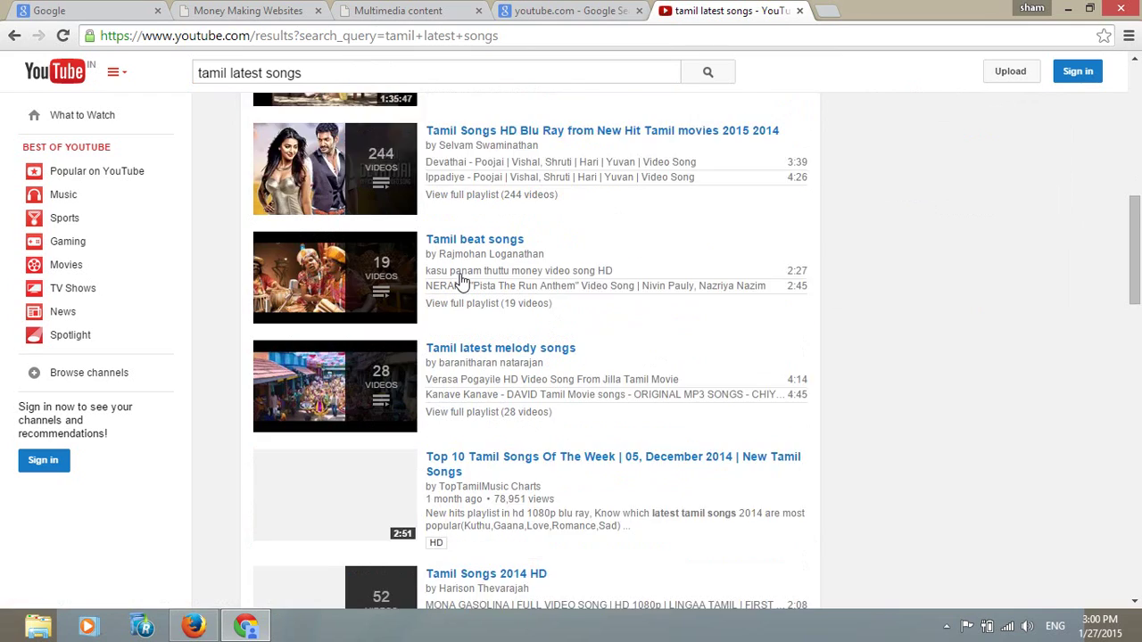
scroll(464, 281, "down", 1)
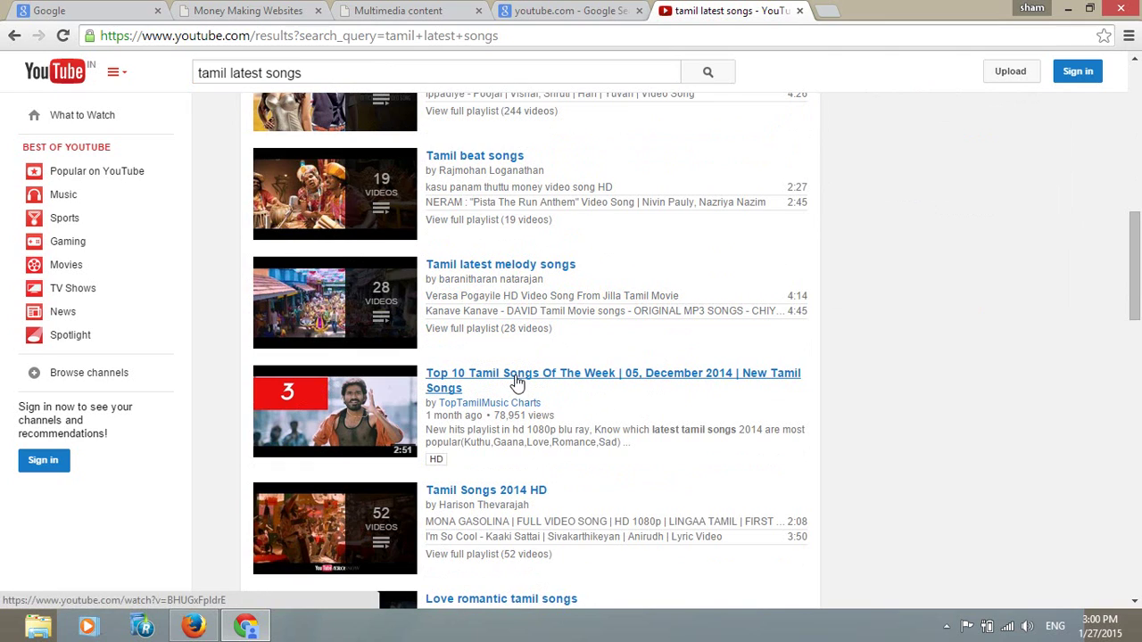
scroll(432, 382, "down", 1)
scroll(594, 341, "down", 1)
scroll(566, 349, "up", 11)
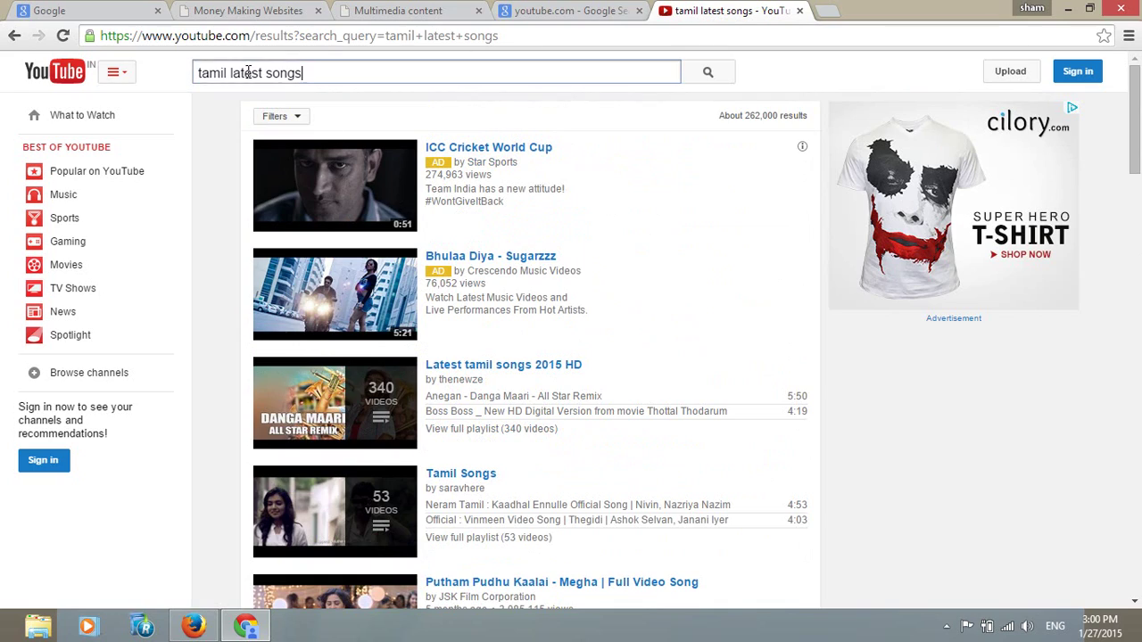
Replace the YouTube search with "i movie video songs".
triple_click(244, 71)
type("I ")
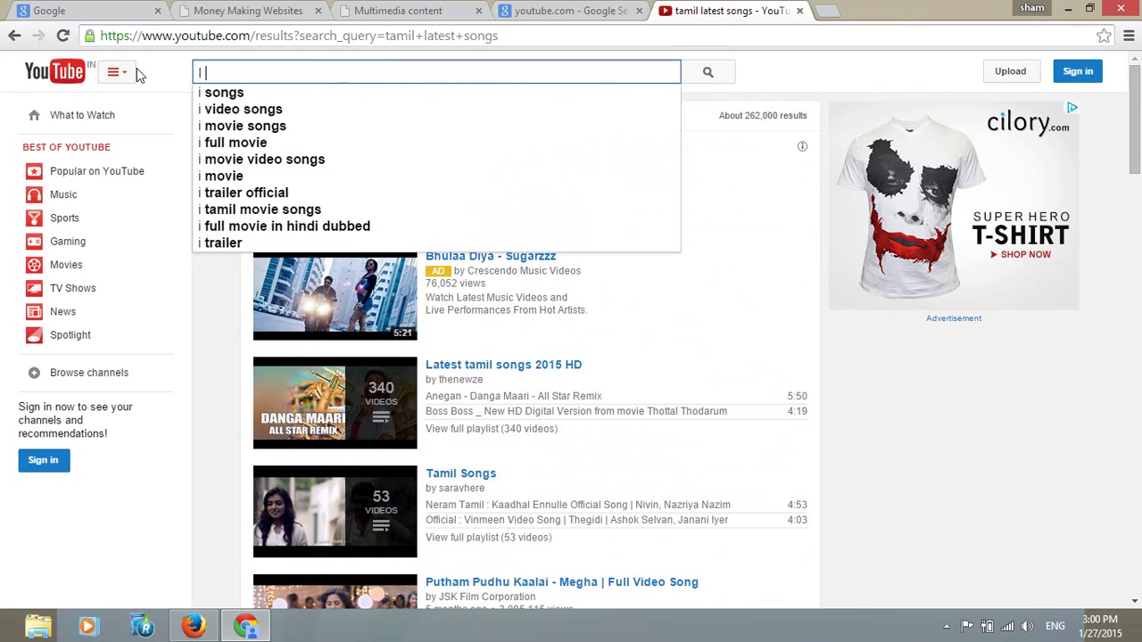
type("movie")
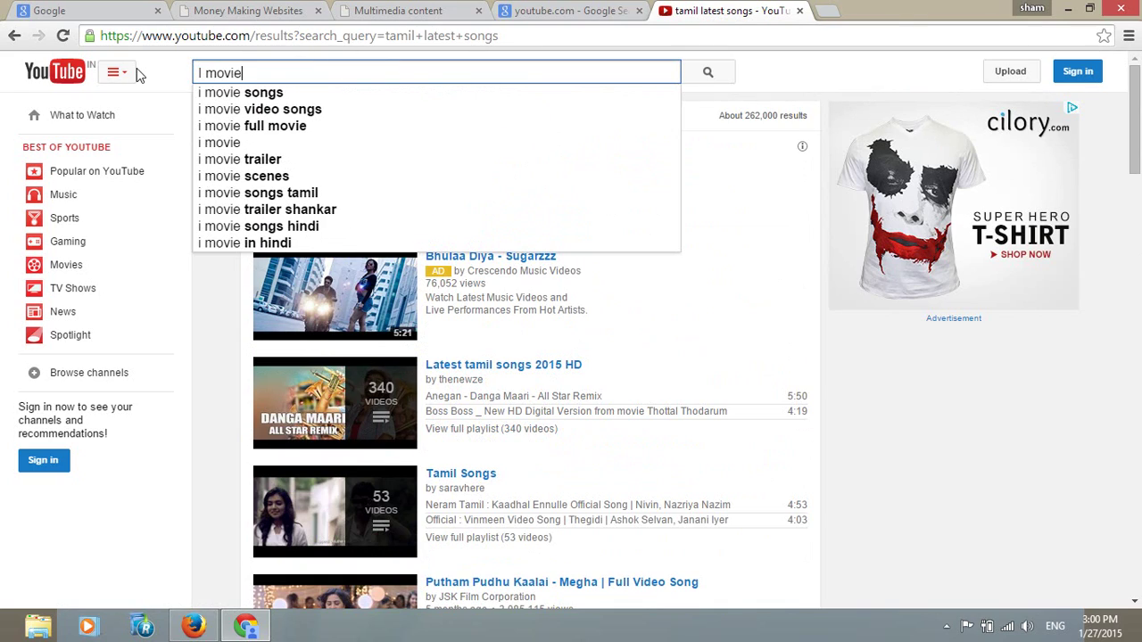
key("Down")
key("Down")
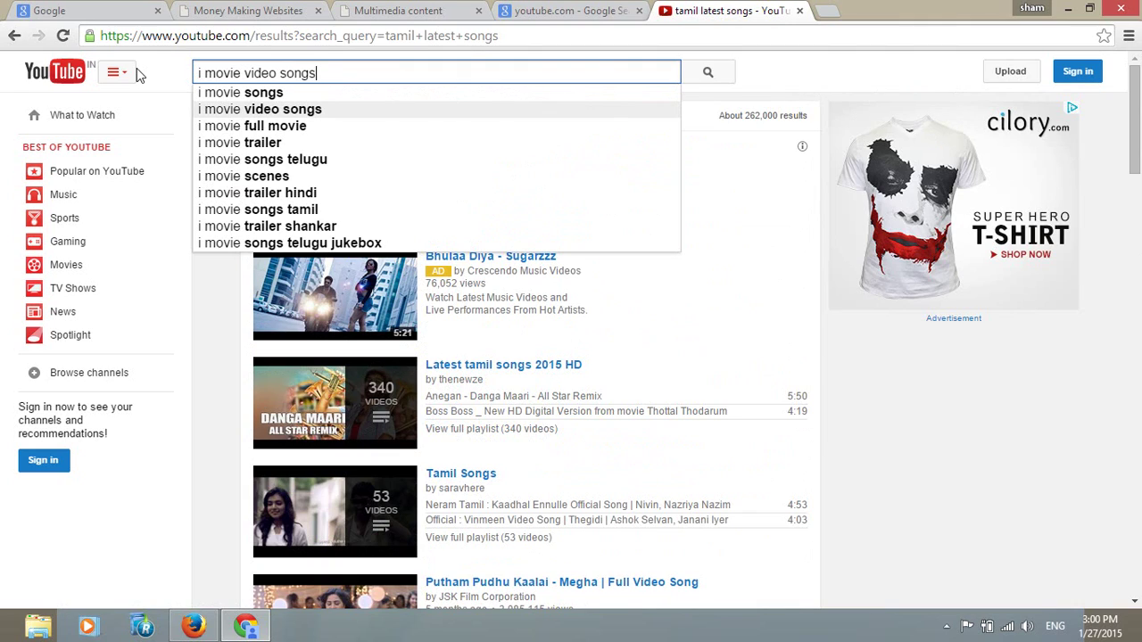
key("Return")
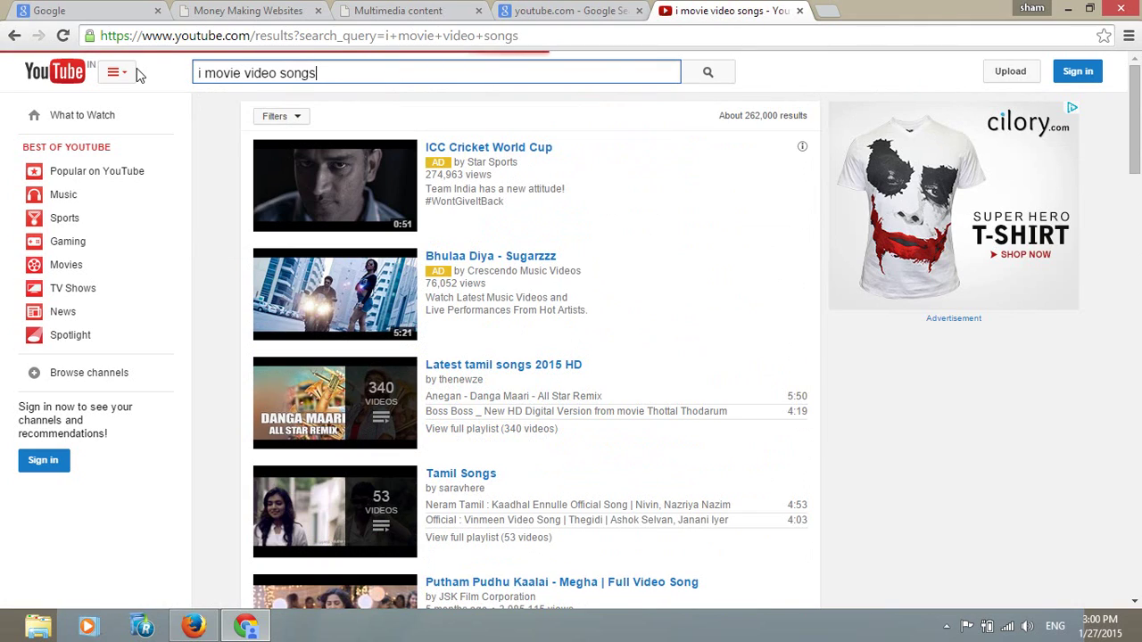
Browse the results and open the video "Pookkale Satru oyivedungal 1080P HD I tamil movie Video Song EXCUSIVE!".
scroll(521, 384, "down", 2)
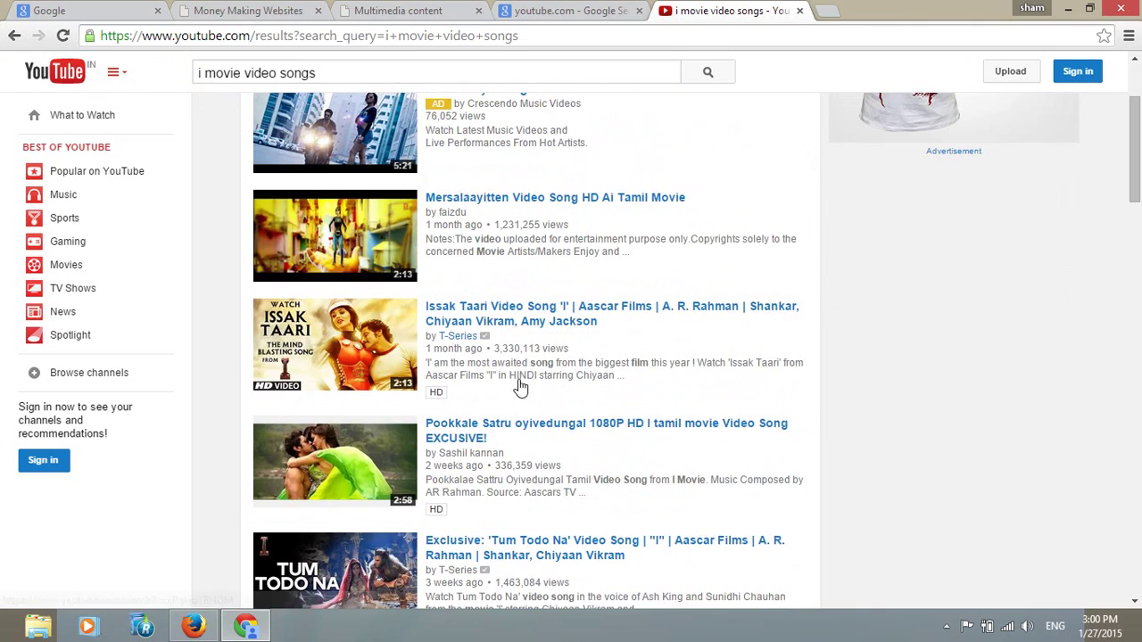
scroll(562, 313, "down", 1)
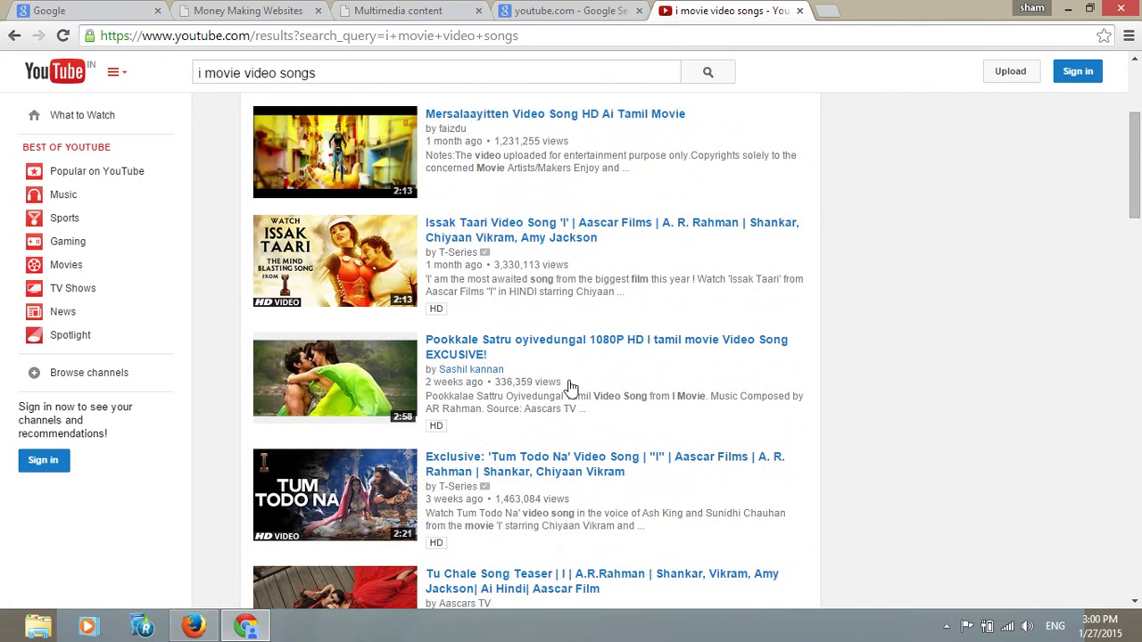
scroll(566, 354, "down", 3)
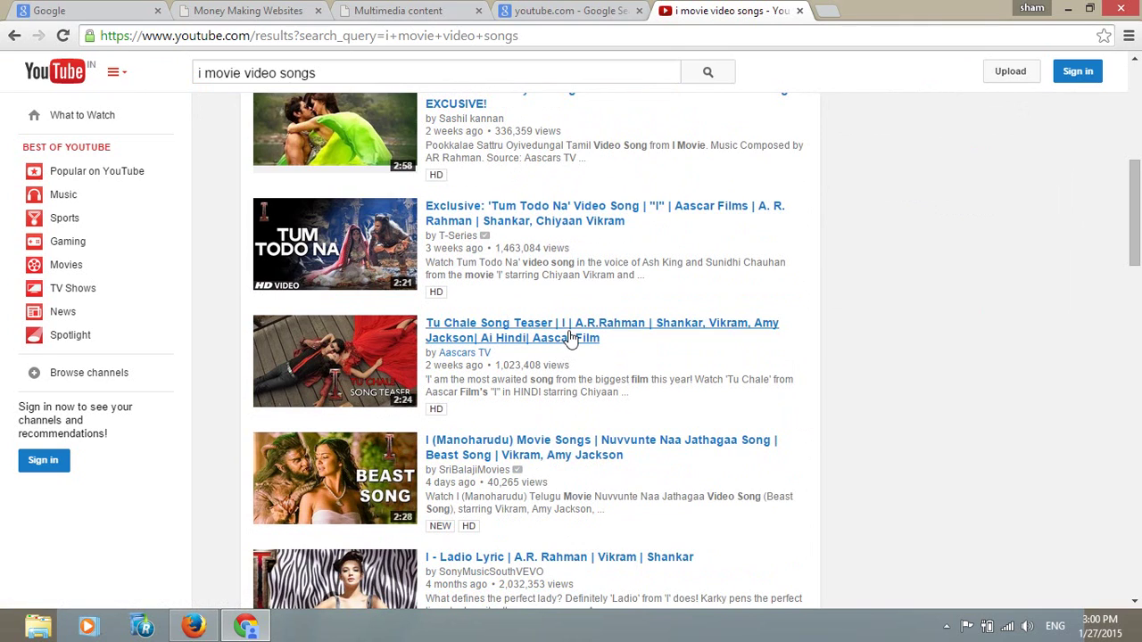
scroll(568, 355, "down", 1)
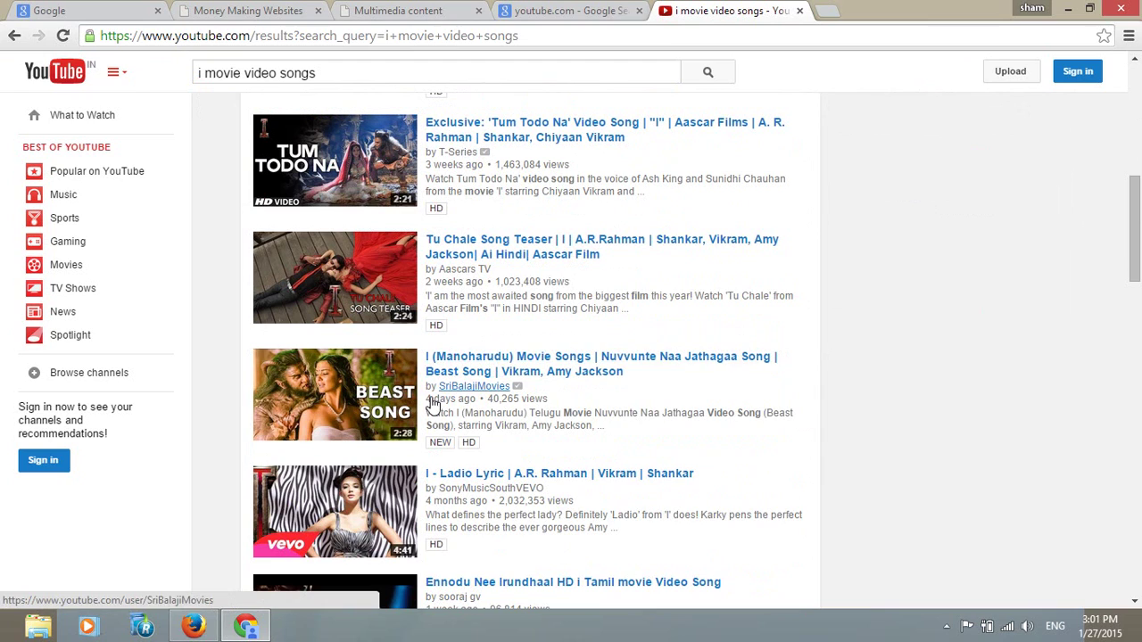
left_click(514, 374)
scroll(512, 357, "up", 1)
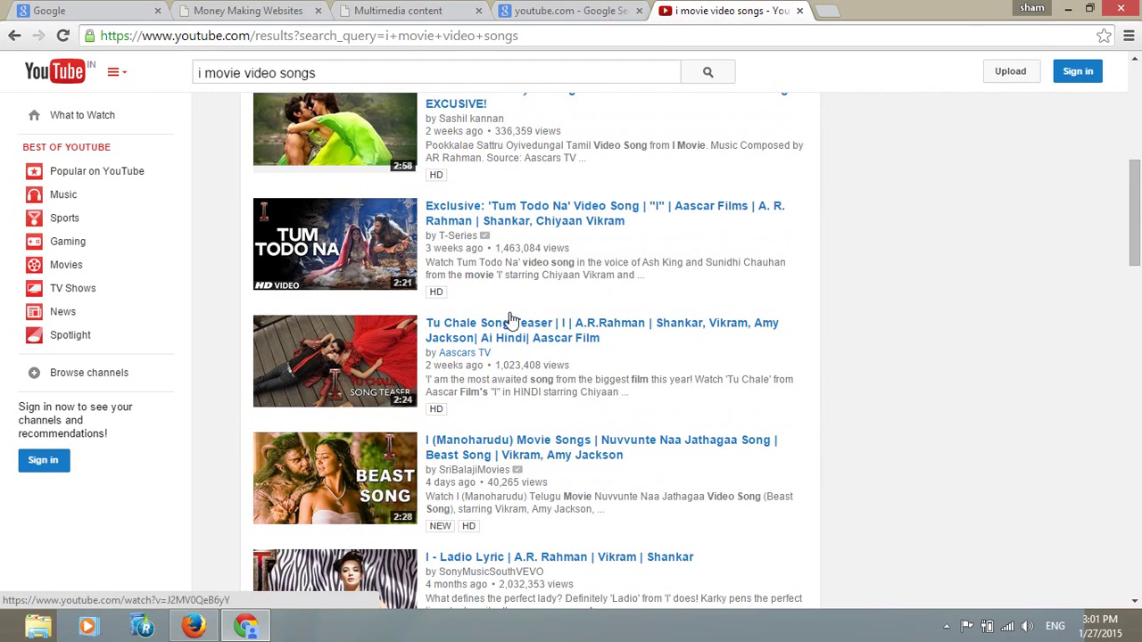
scroll(470, 257, "up", 1)
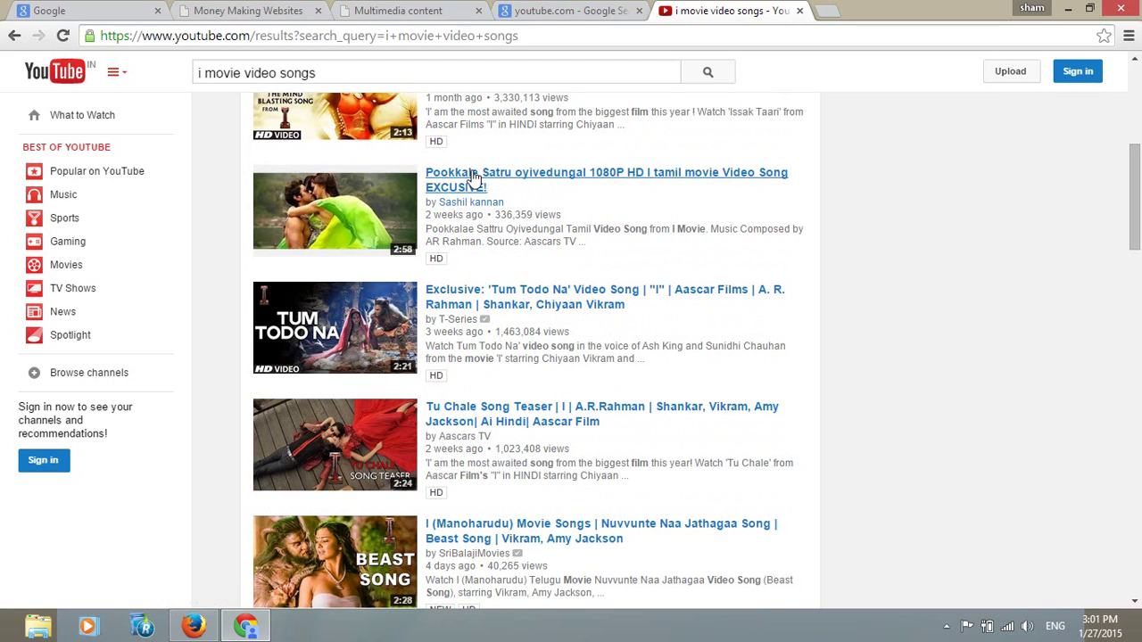
left_click(577, 178)
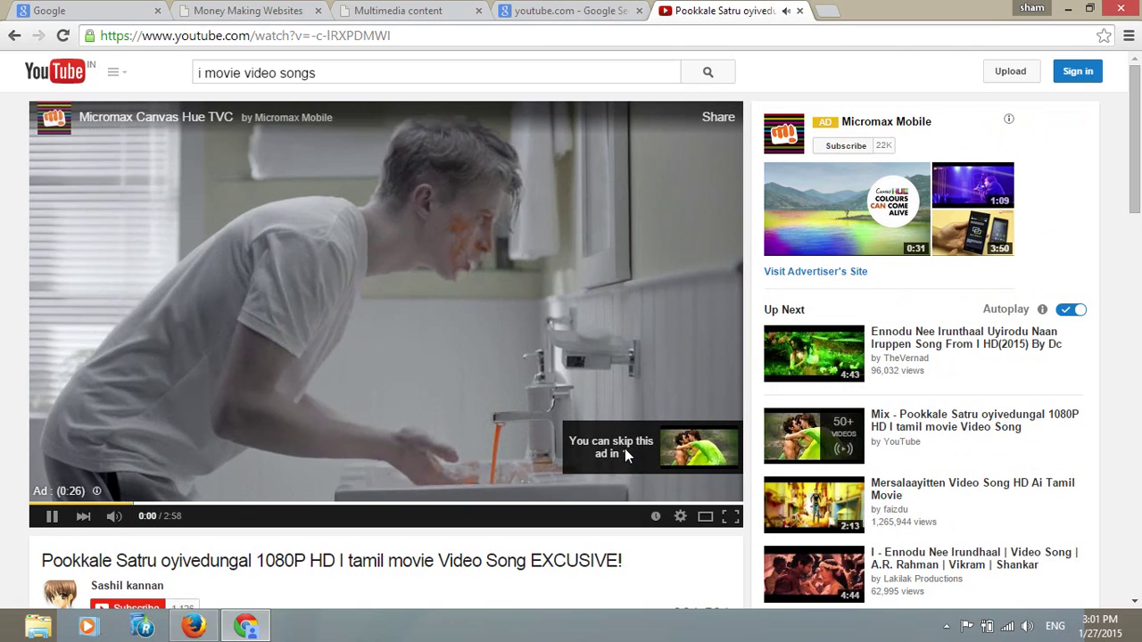
Skip the opening ad and preview the song video by jumping ahead in it twice, first to about 0:16.
left_click(624, 447)
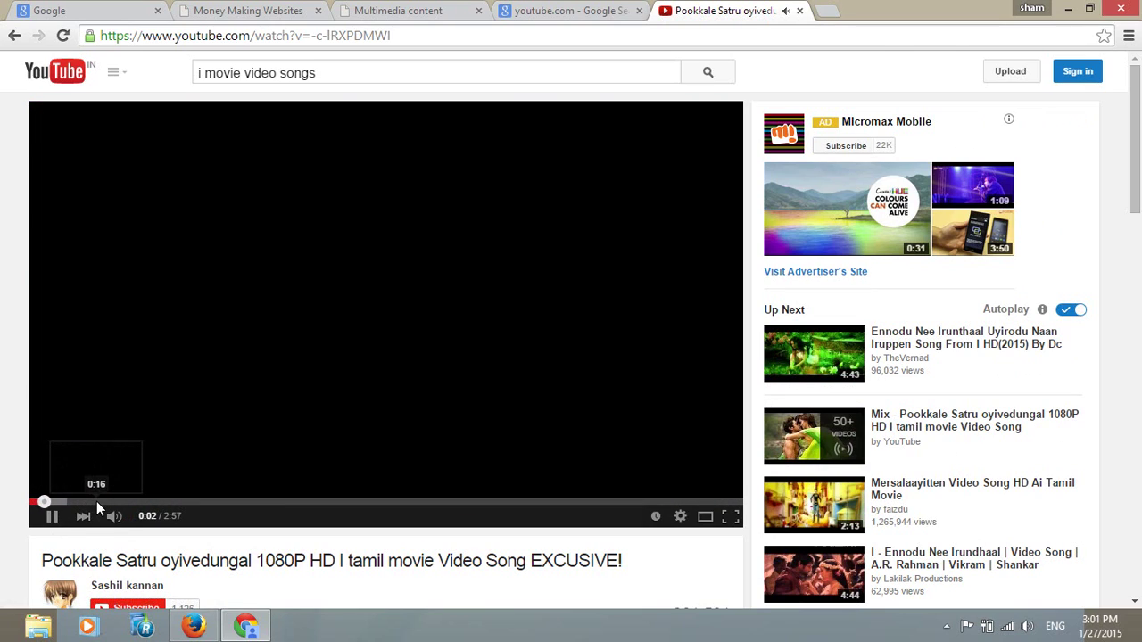
left_click(100, 502)
mouse_move(116, 518)
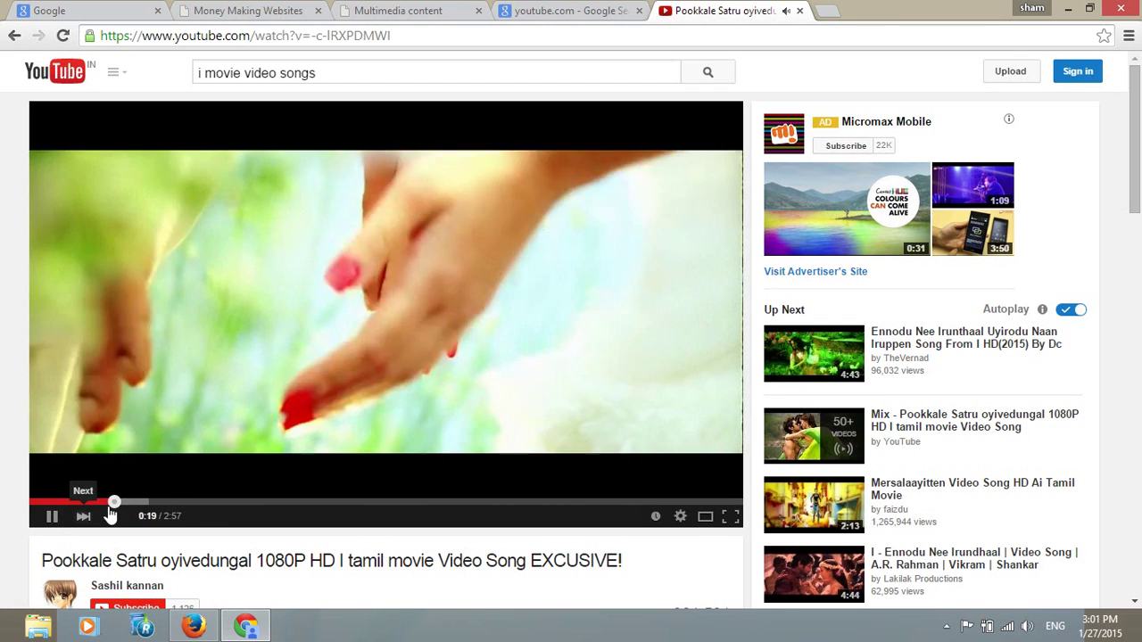
left_click(175, 502)
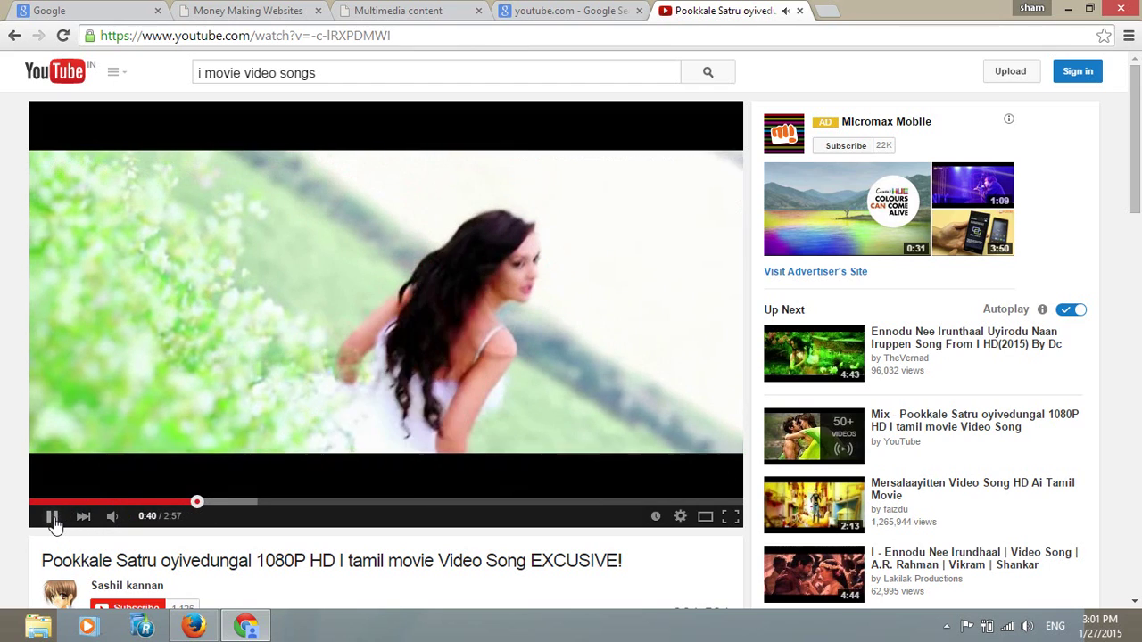
Pause the song video at 0:44 and show its sharing options.
left_click(52, 518)
left_click(52, 517)
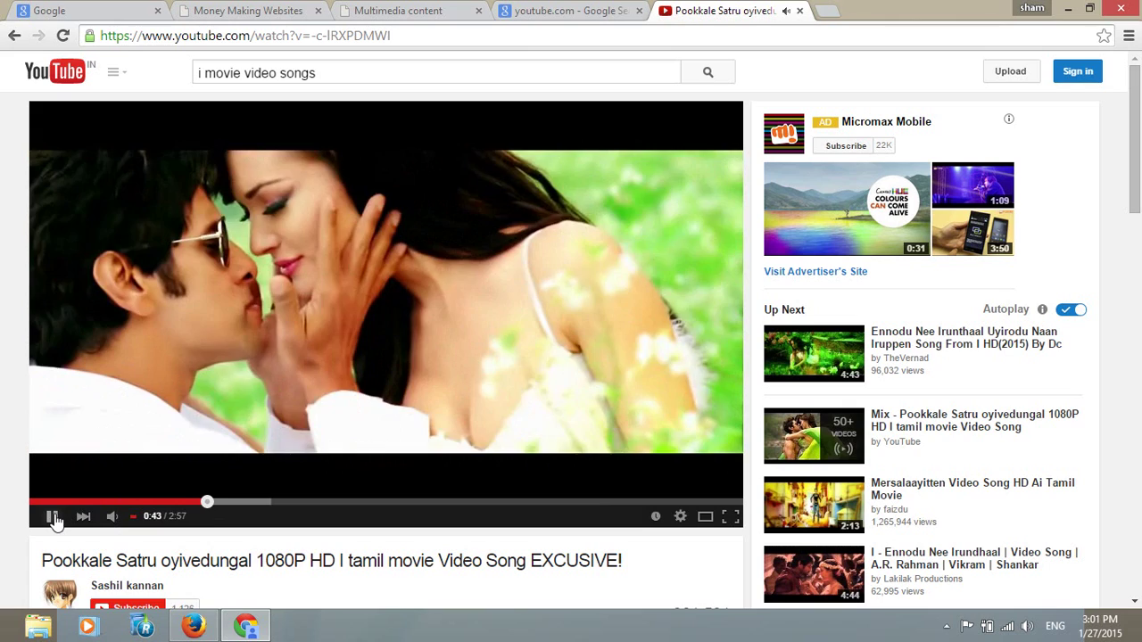
left_click(52, 517)
scroll(237, 305, "down", 3)
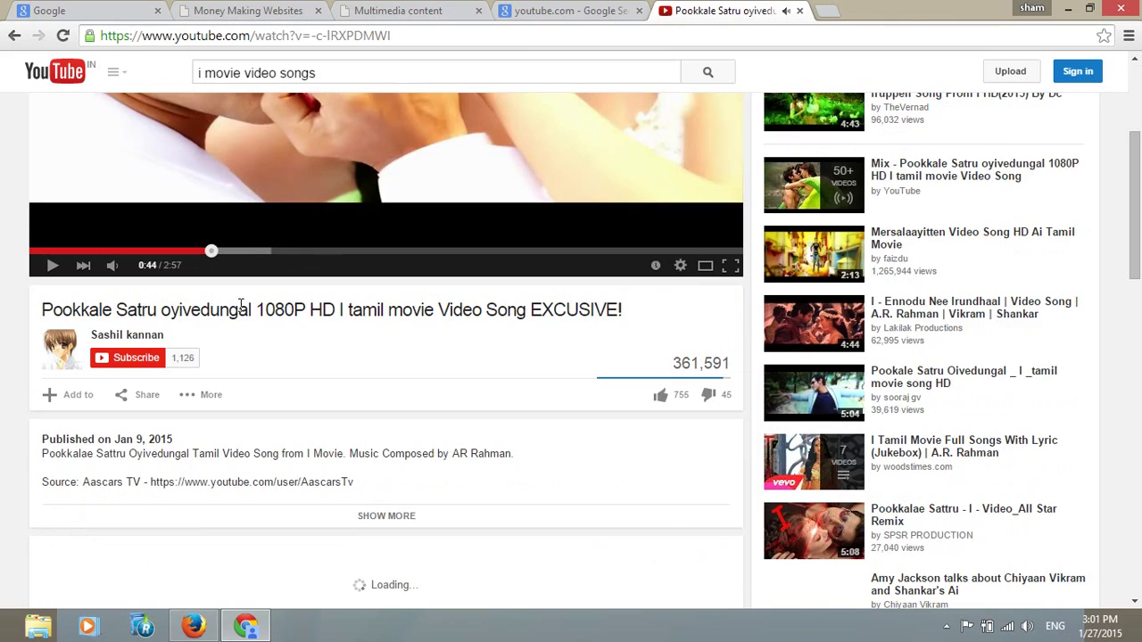
scroll(169, 375, "down", 1)
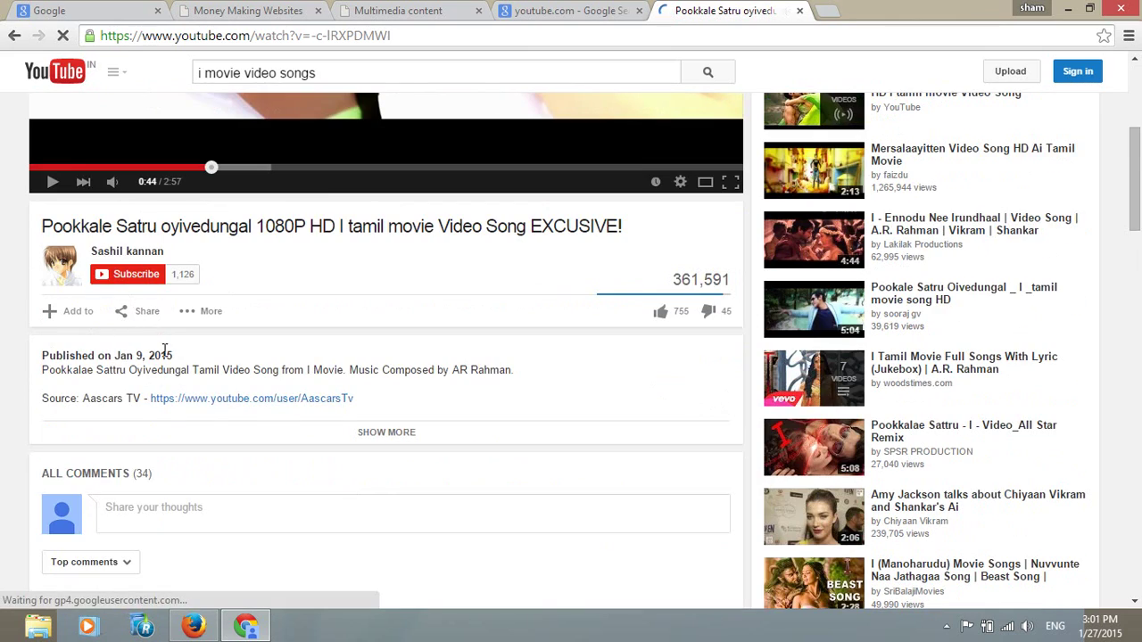
left_click(139, 314)
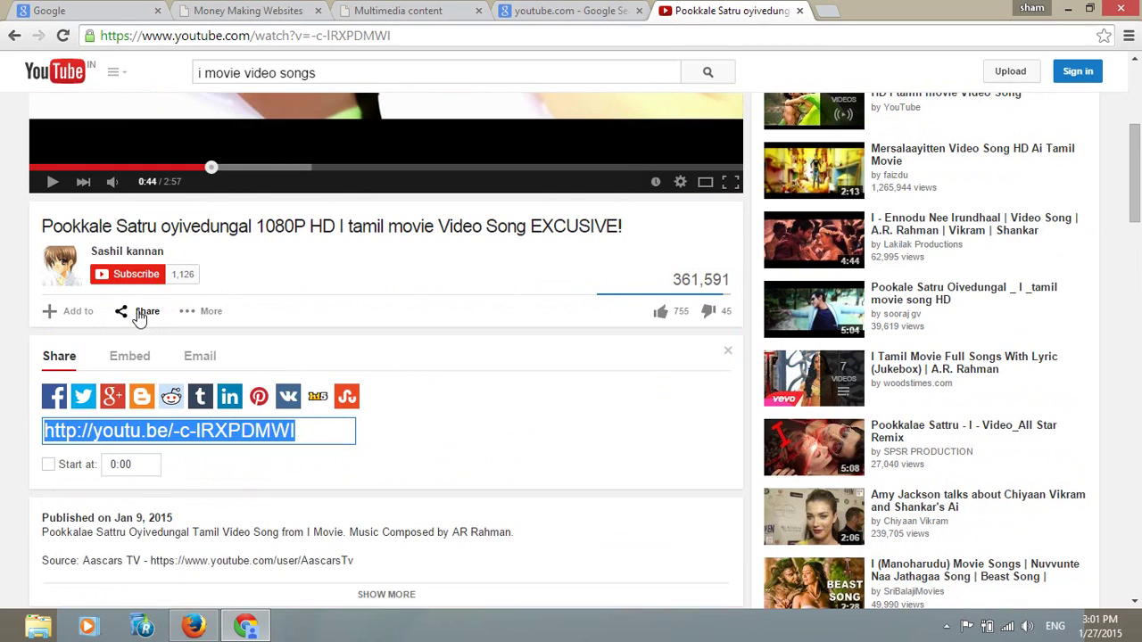
scroll(320, 295, "up", 4)
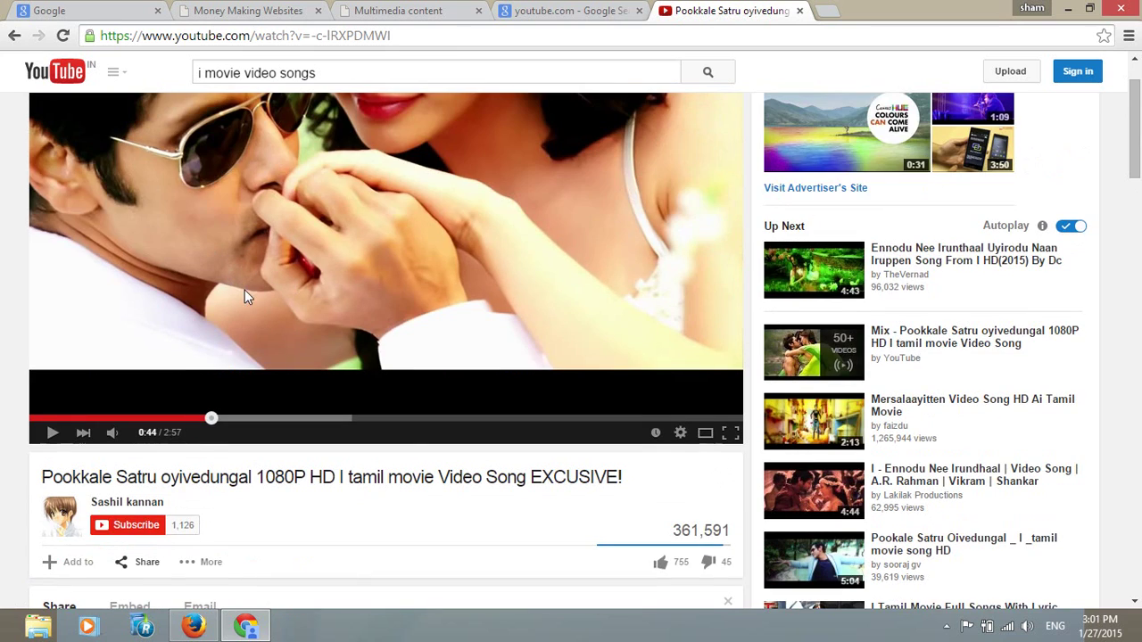
scroll(336, 252, "down", 2)
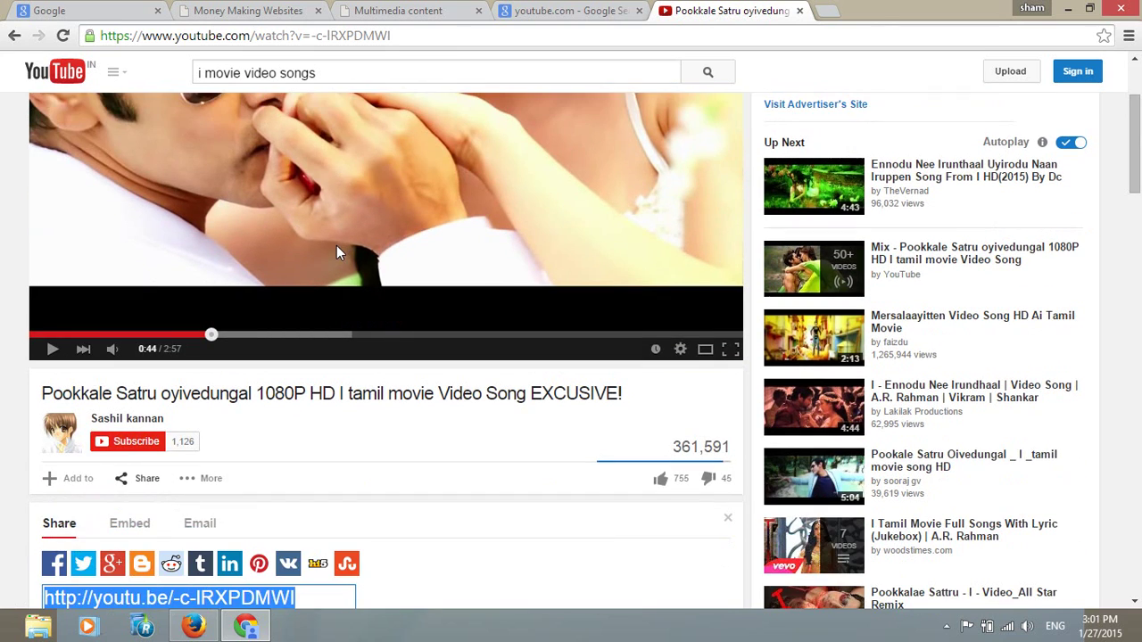
scroll(185, 405, "down", 1)
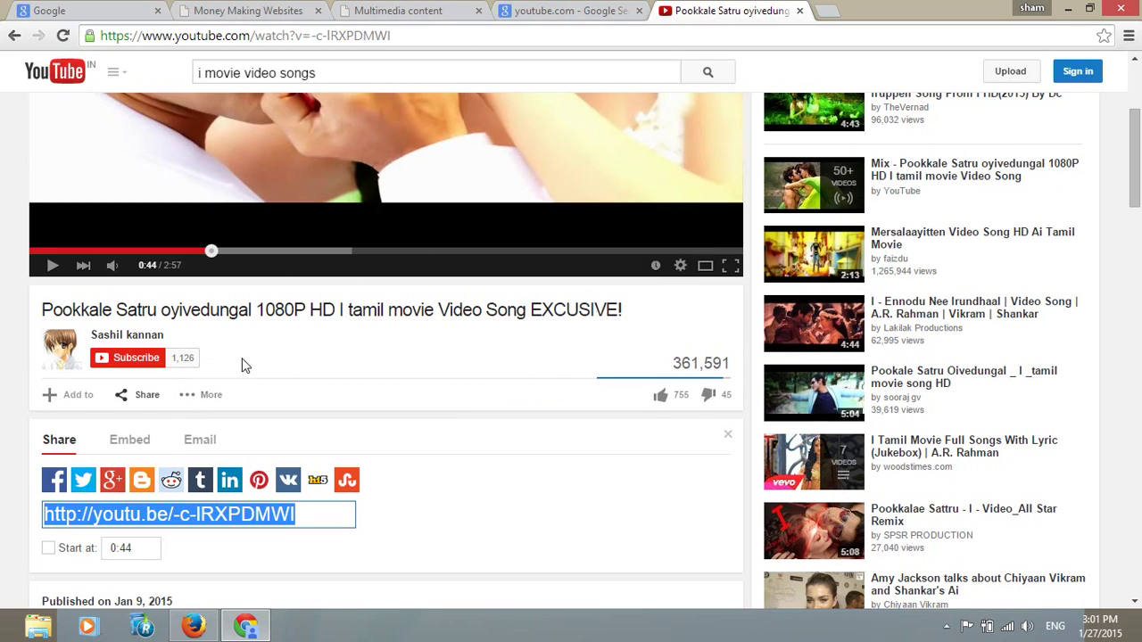
left_click(138, 395)
left_click(138, 395)
scroll(227, 414, "down", 1)
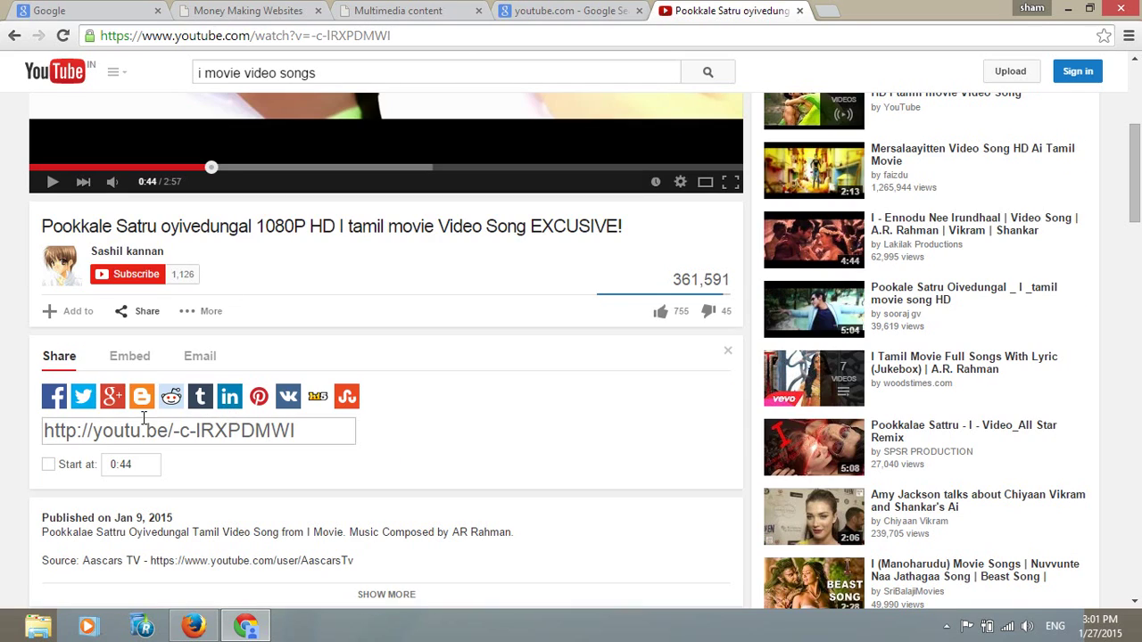
left_click(129, 356)
left_click(81, 358)
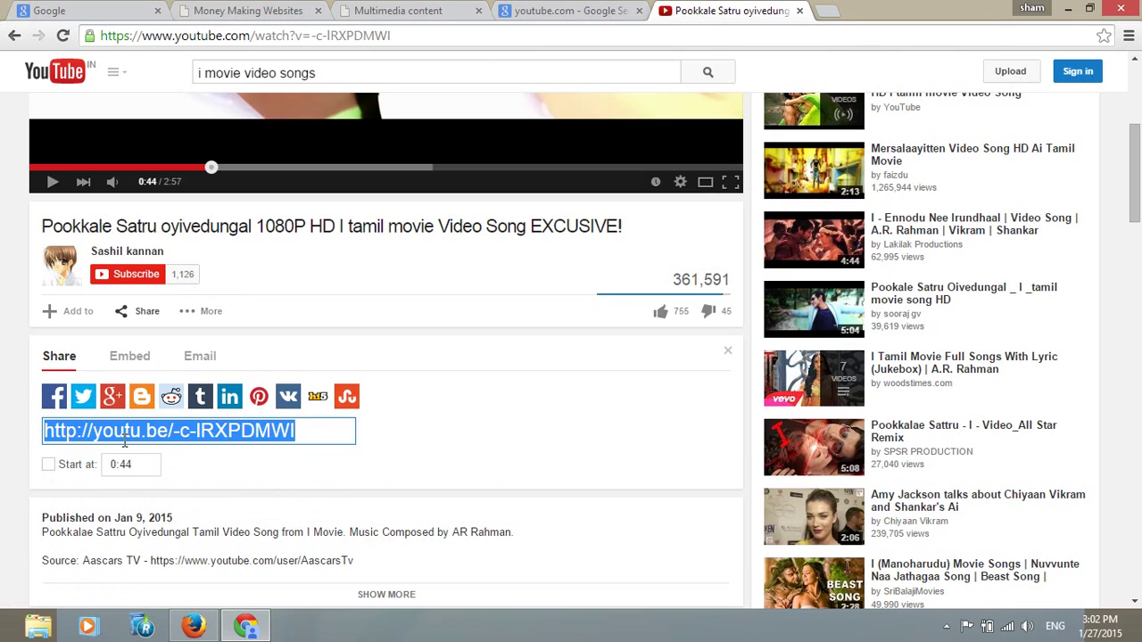
left_click(319, 434)
left_click_drag(320, 434, 29, 426)
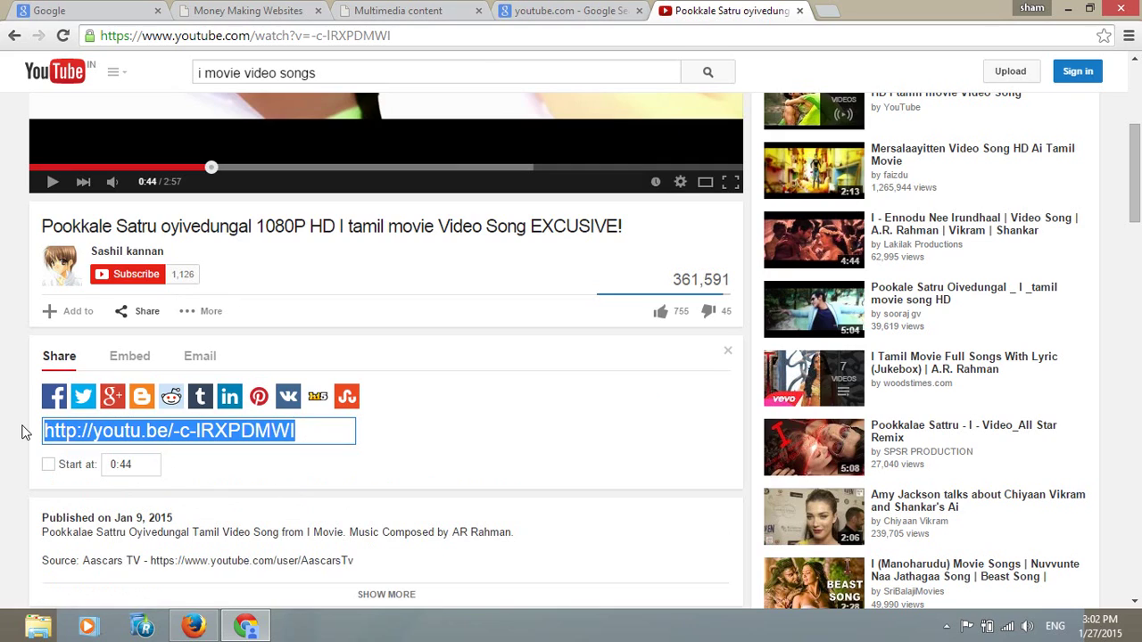
key("alt+Tab")
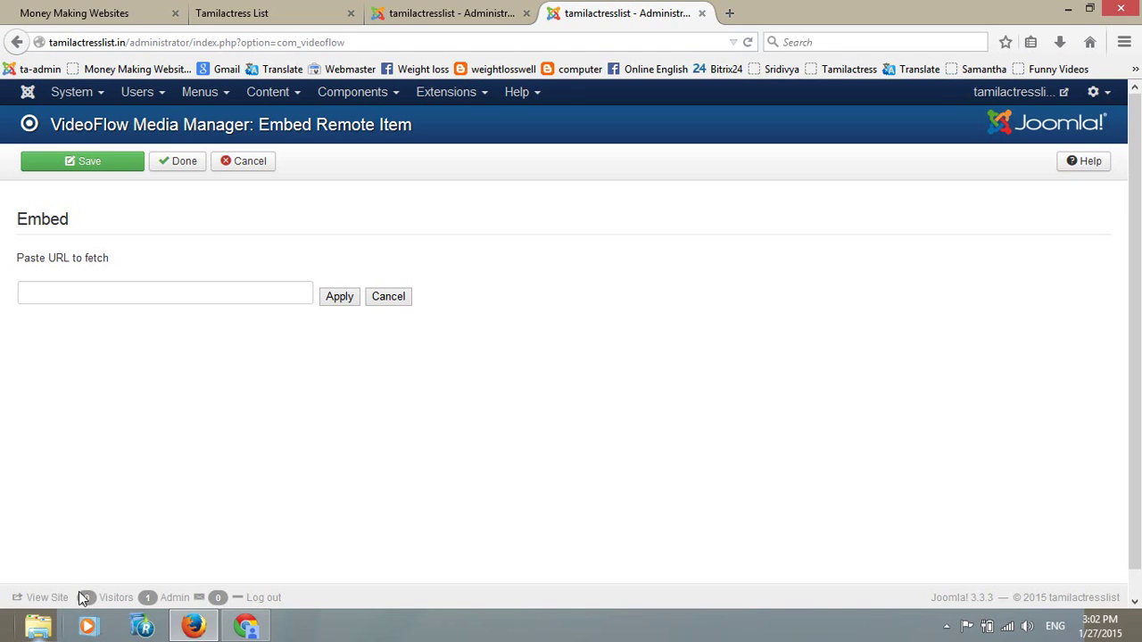
left_click(75, 293)
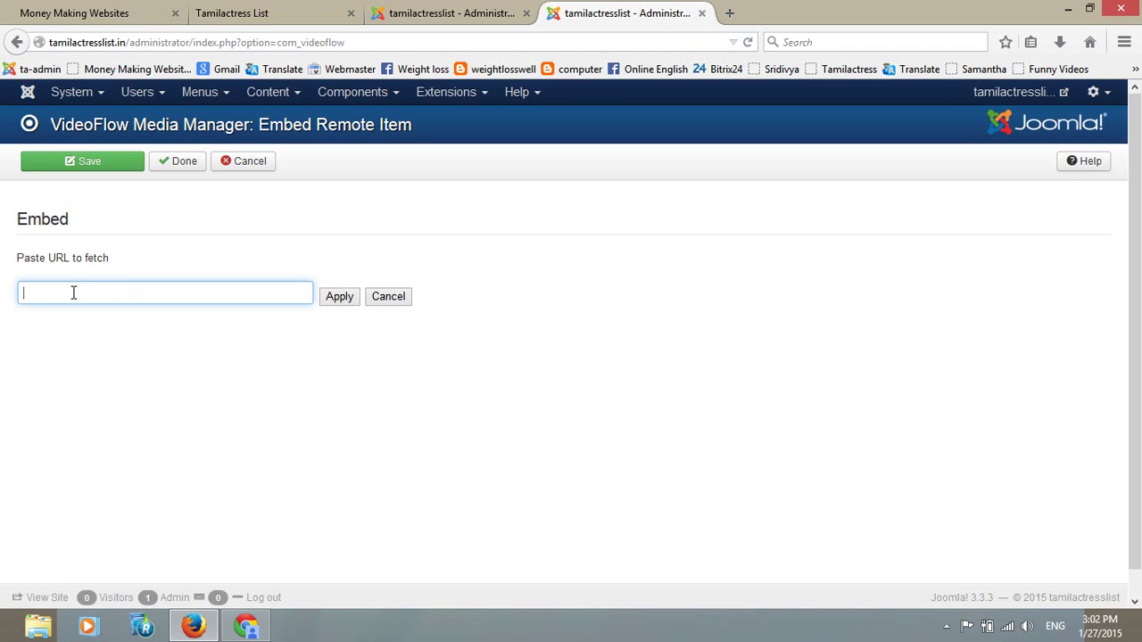
type("http://youtu.be/-c-lRXPDMWI")
left_click(331, 304)
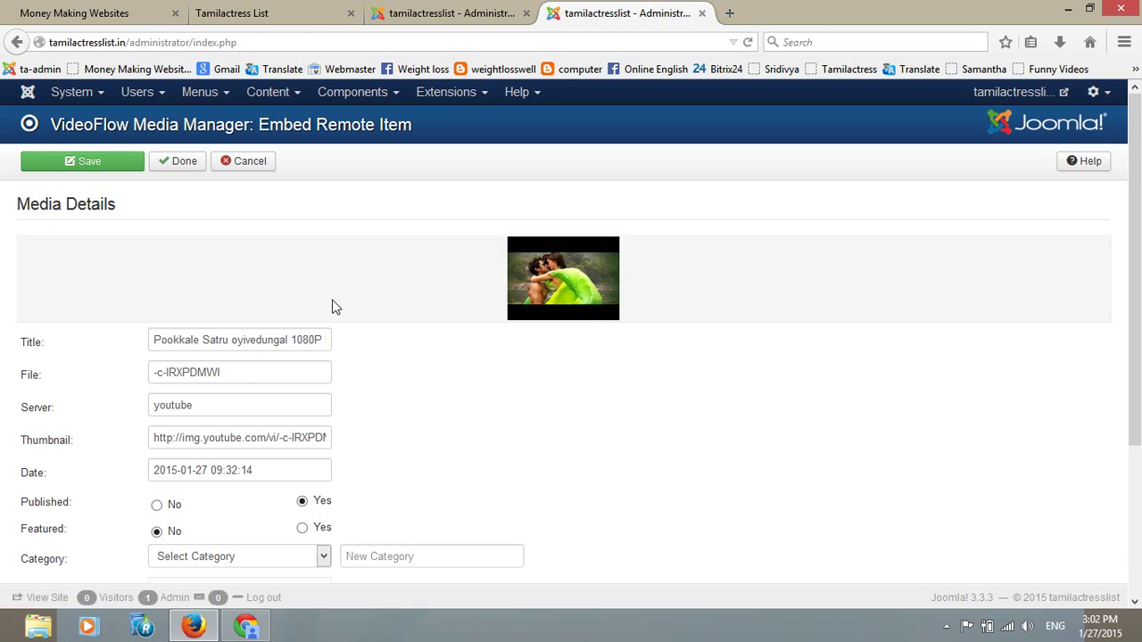
Check the fetched media details, choose the category "tamil movies", enter "Tamil Songs" as new category, and save the item.
scroll(268, 357, "down", 3)
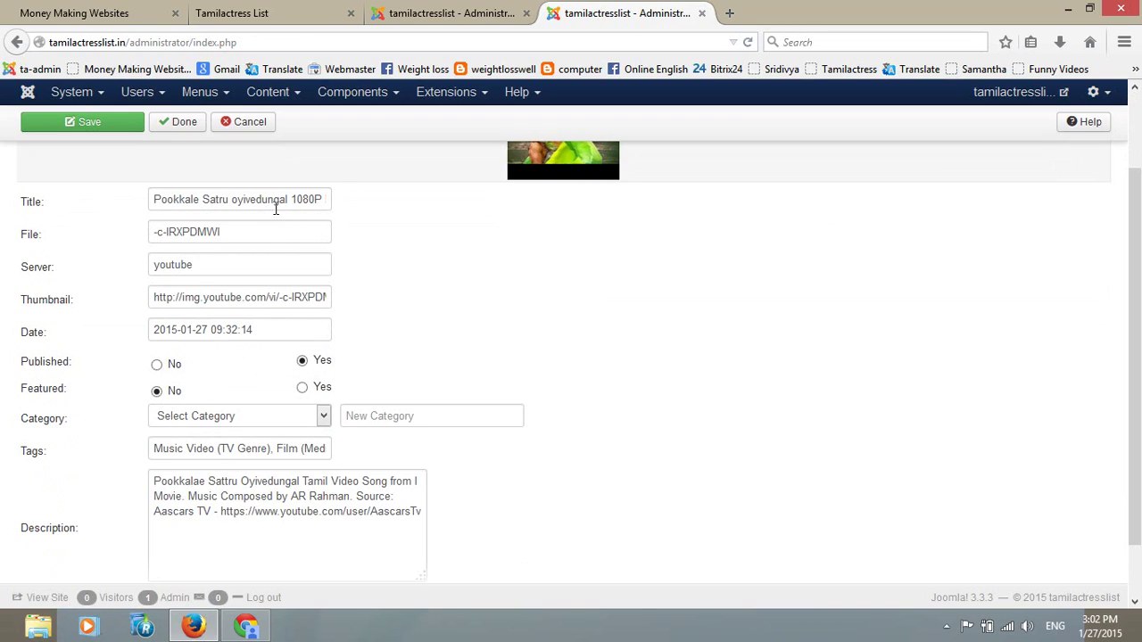
left_click_drag(291, 199, 412, 208)
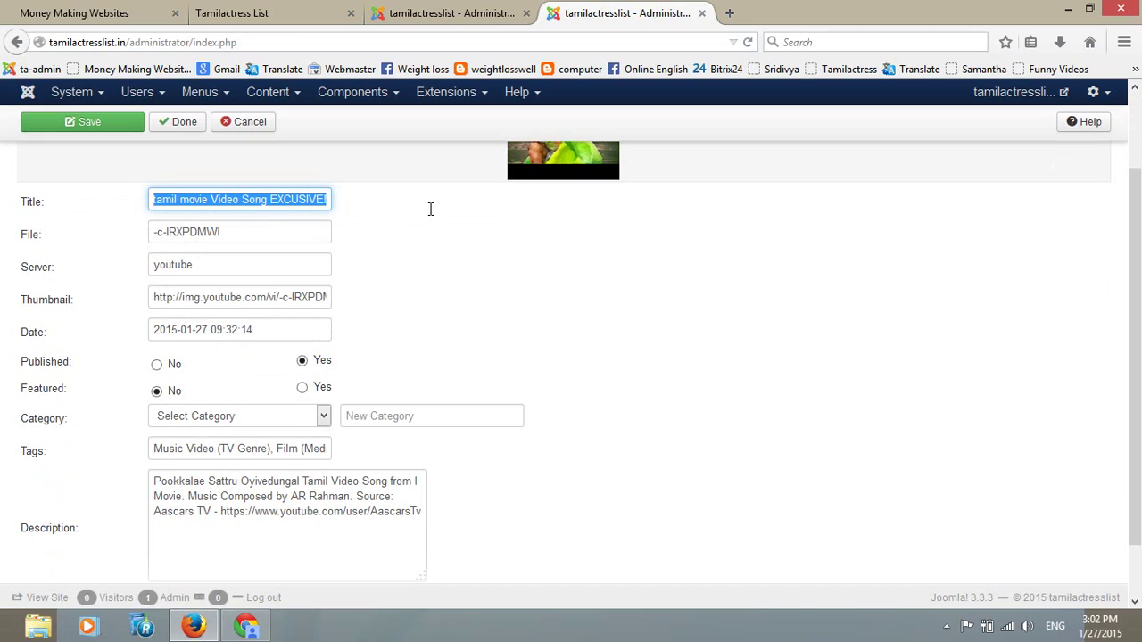
left_click(274, 234)
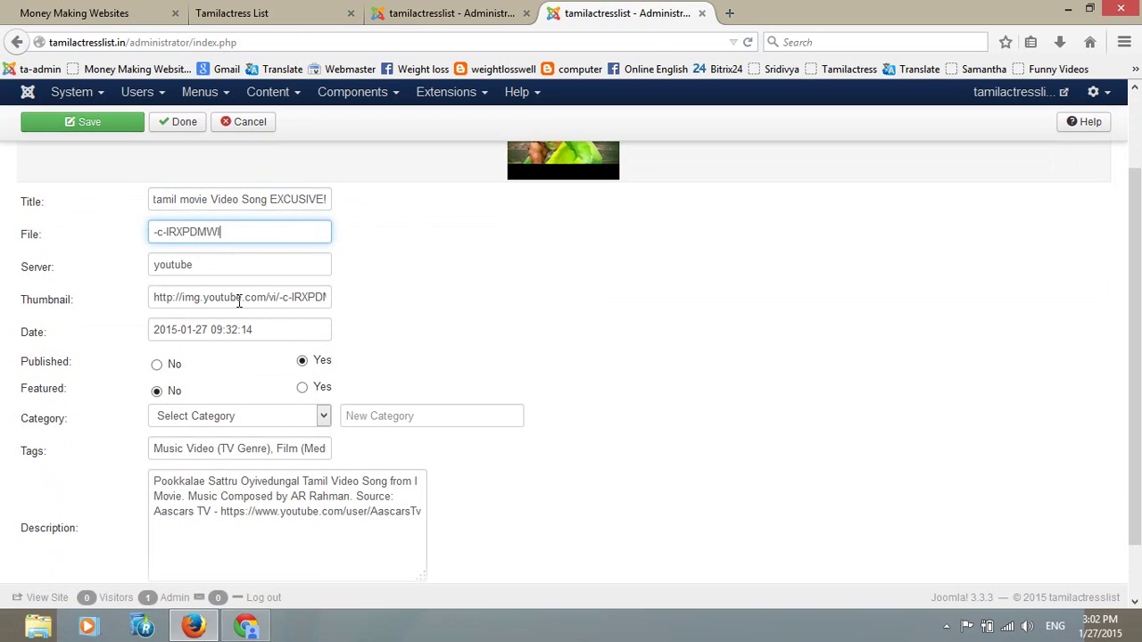
scroll(252, 356, "down", 1)
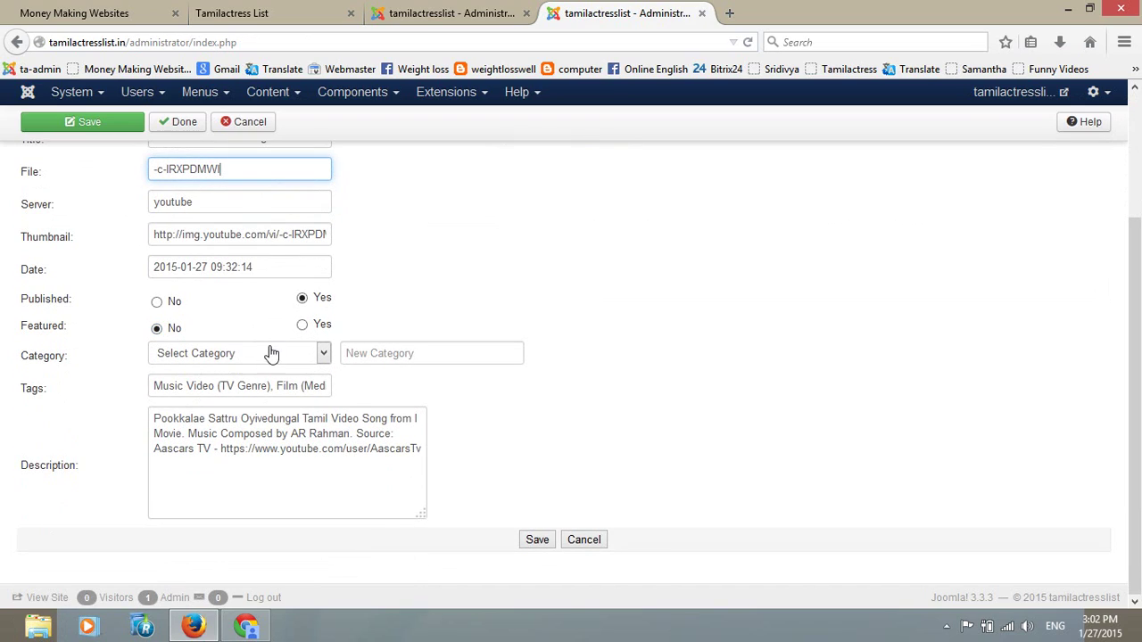
left_click(322, 354)
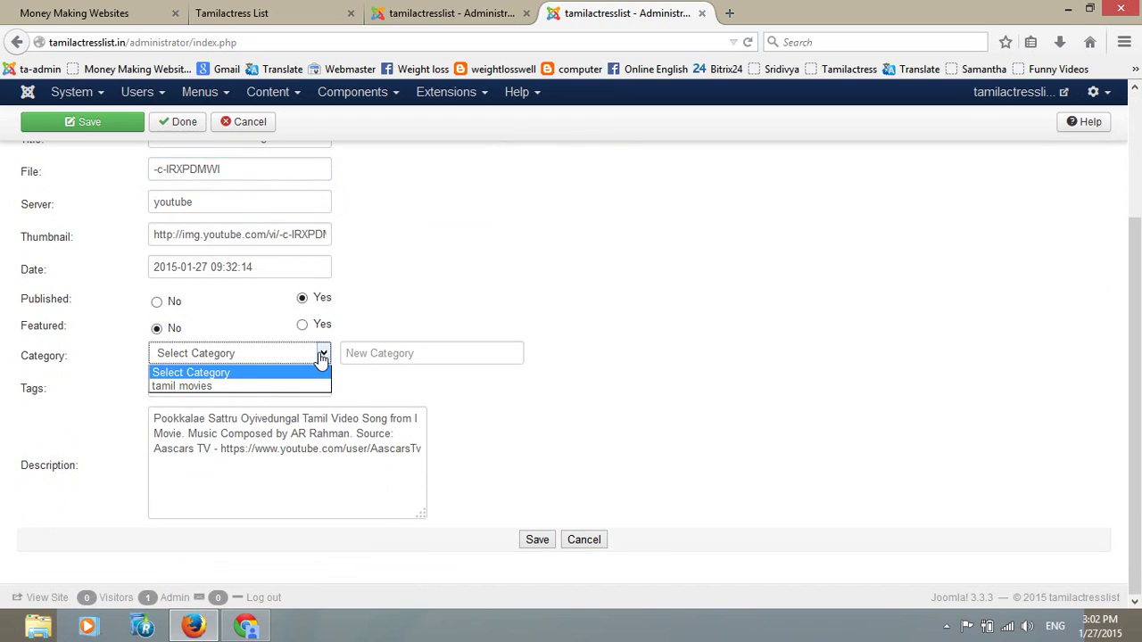
left_click(221, 390)
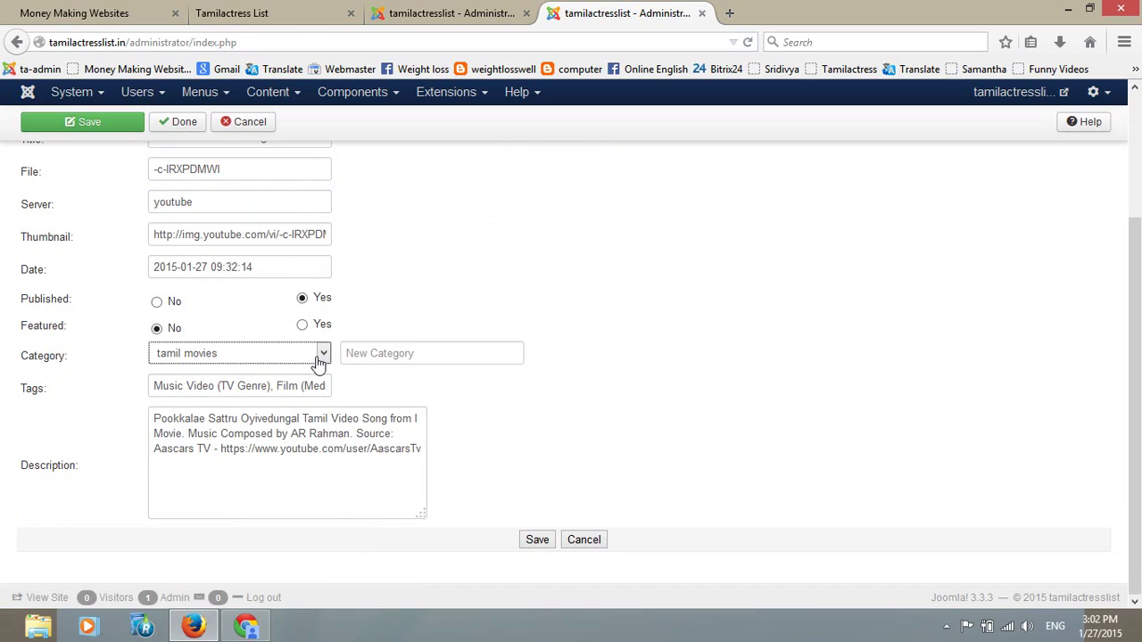
left_click(418, 354)
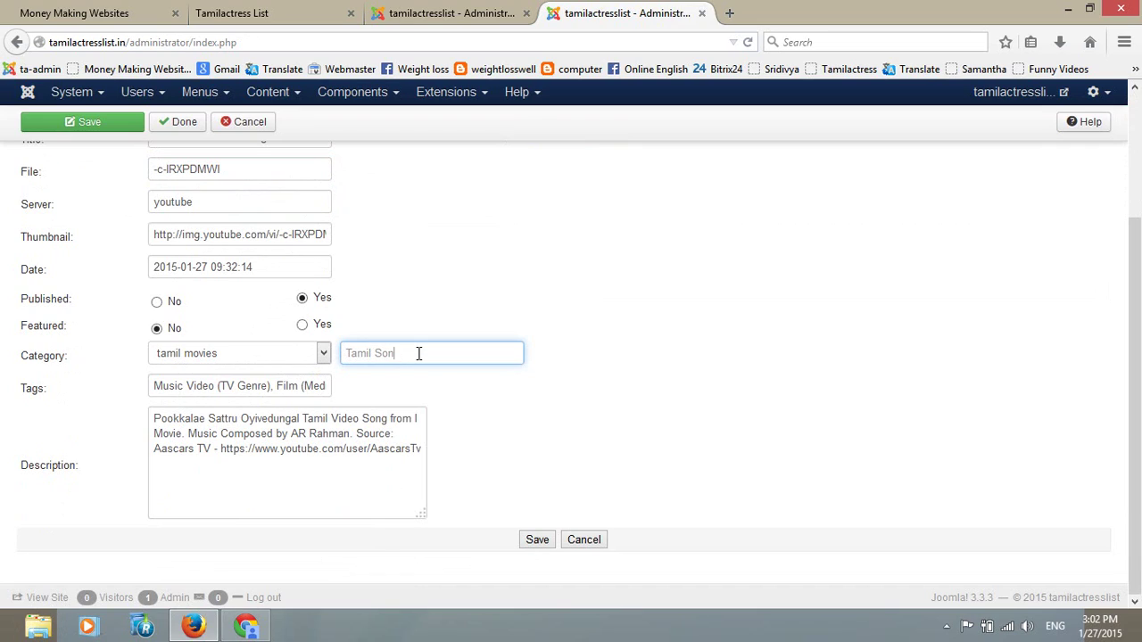
key("Tab")
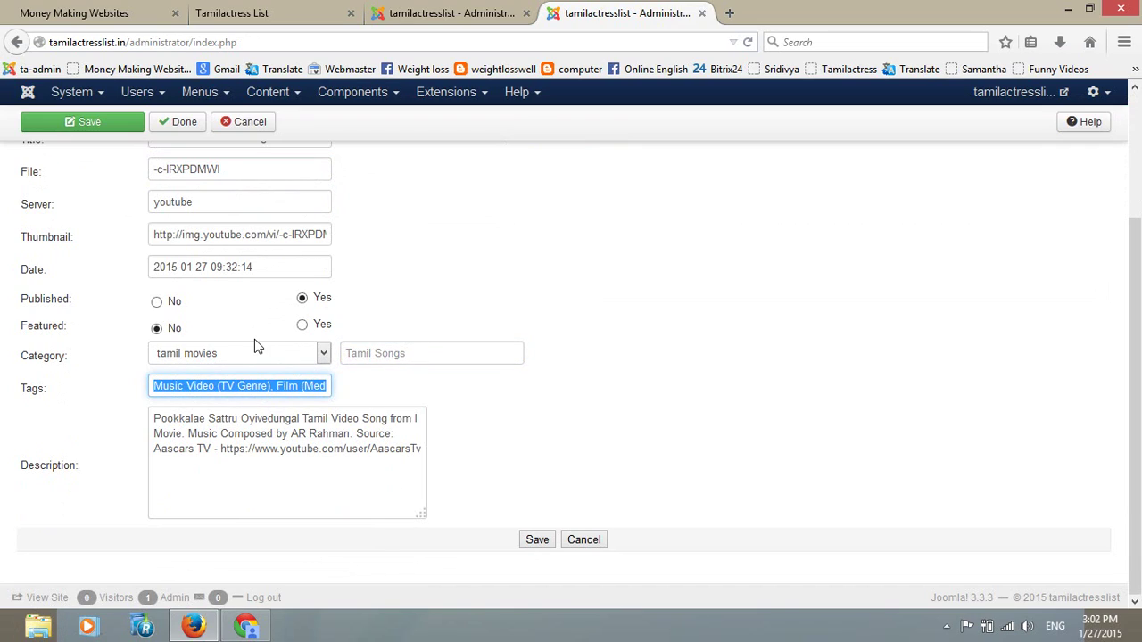
left_click(538, 543)
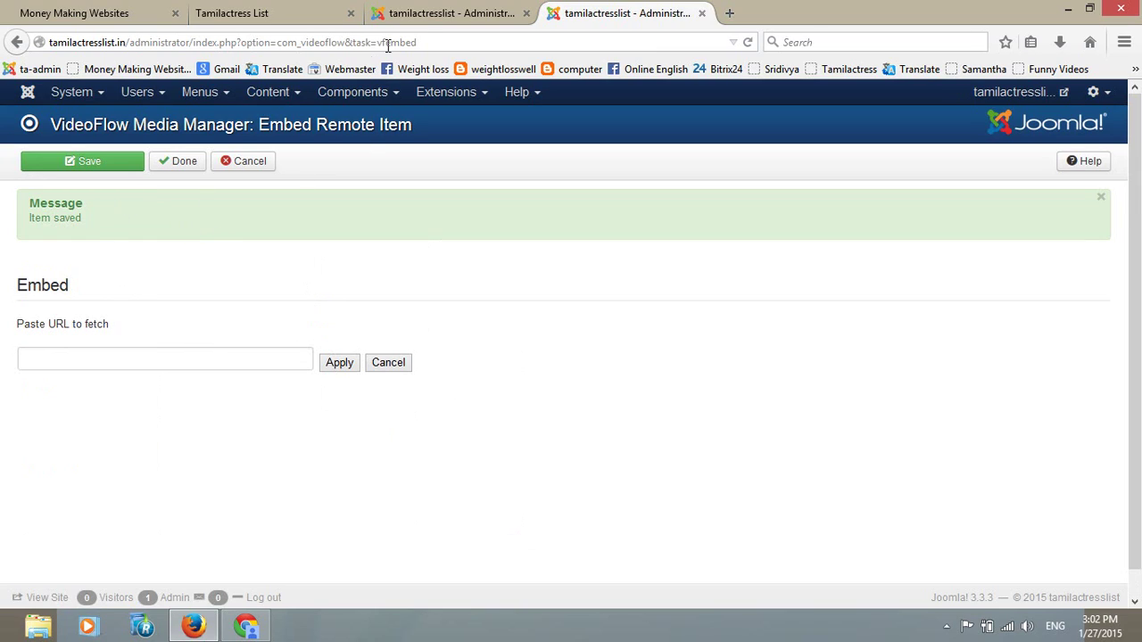
Finish embedding and return to the VideoFlow media list.
left_click(263, 15)
left_click(632, 14)
left_click(166, 171)
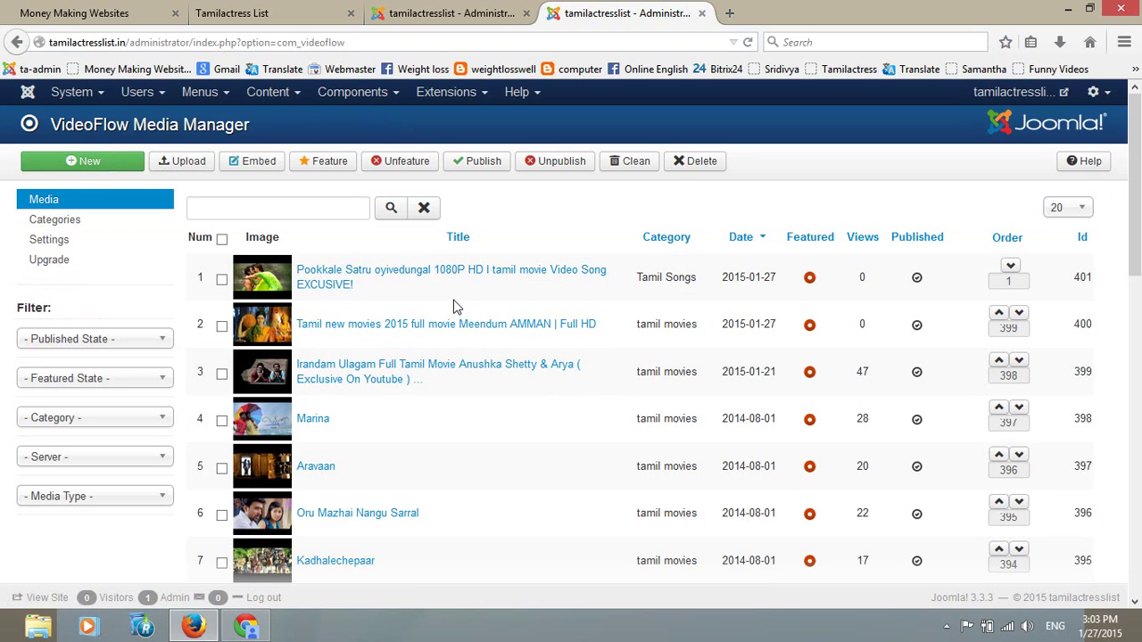
Open the new Pookkale Satru song from the public site's Videos page and pause its embedded player.
left_click(279, 20)
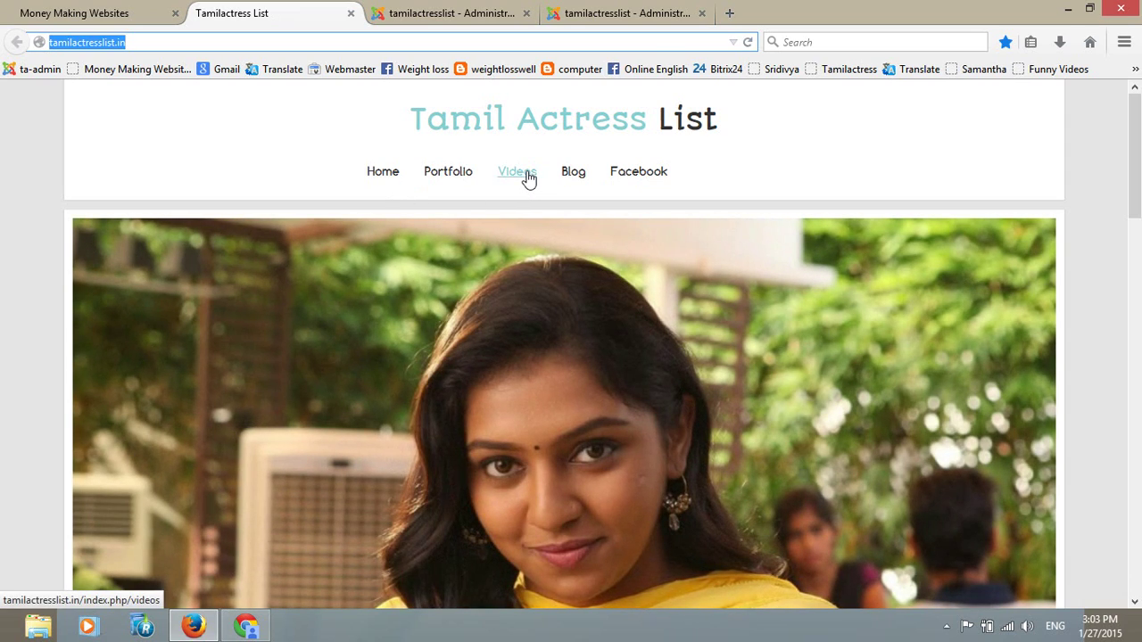
left_click(525, 181)
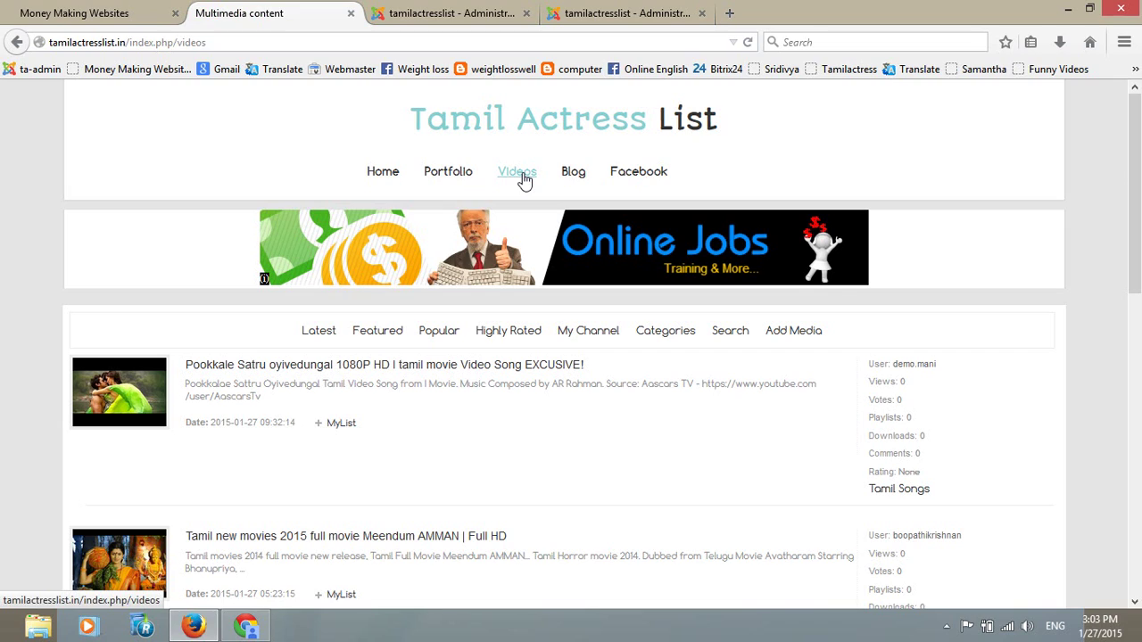
scroll(133, 377, "down", 2)
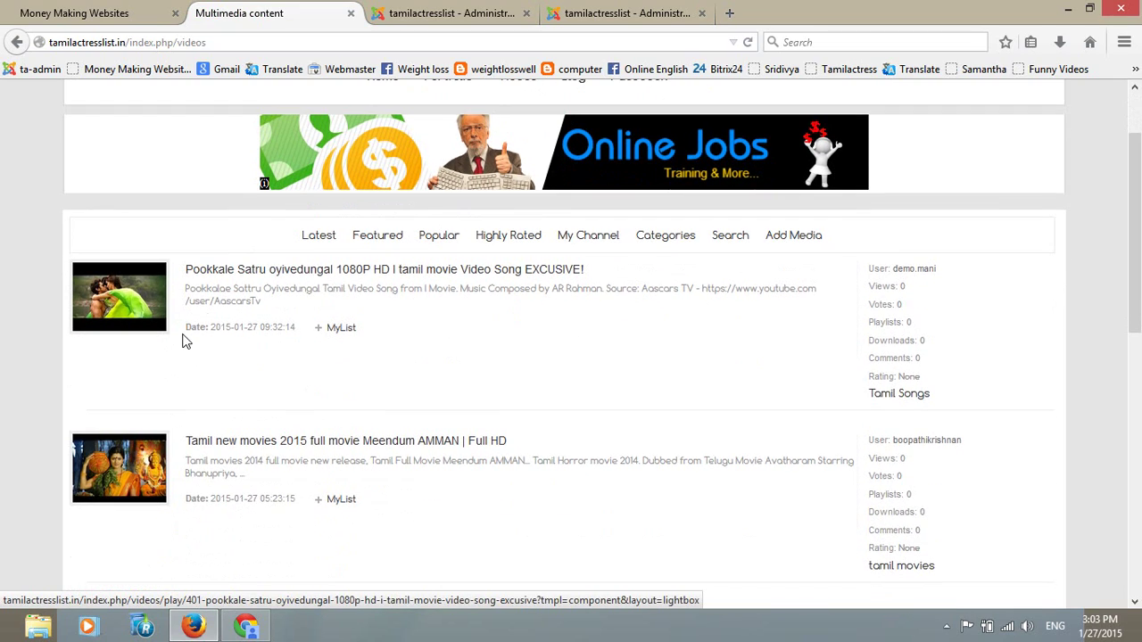
left_click(264, 271)
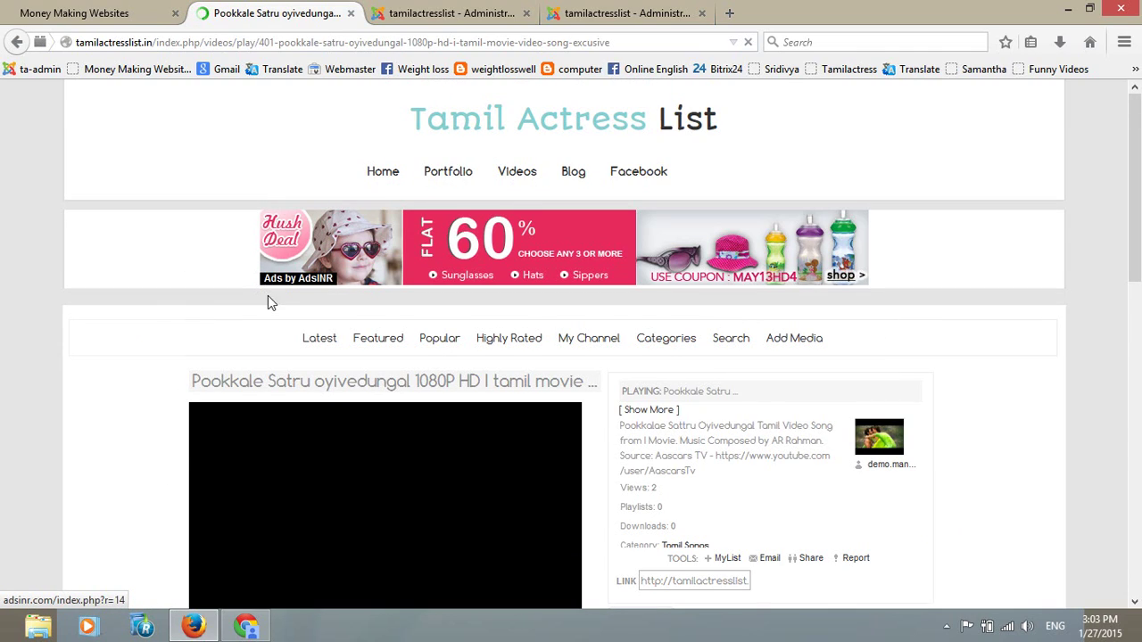
scroll(269, 301, "down", 2)
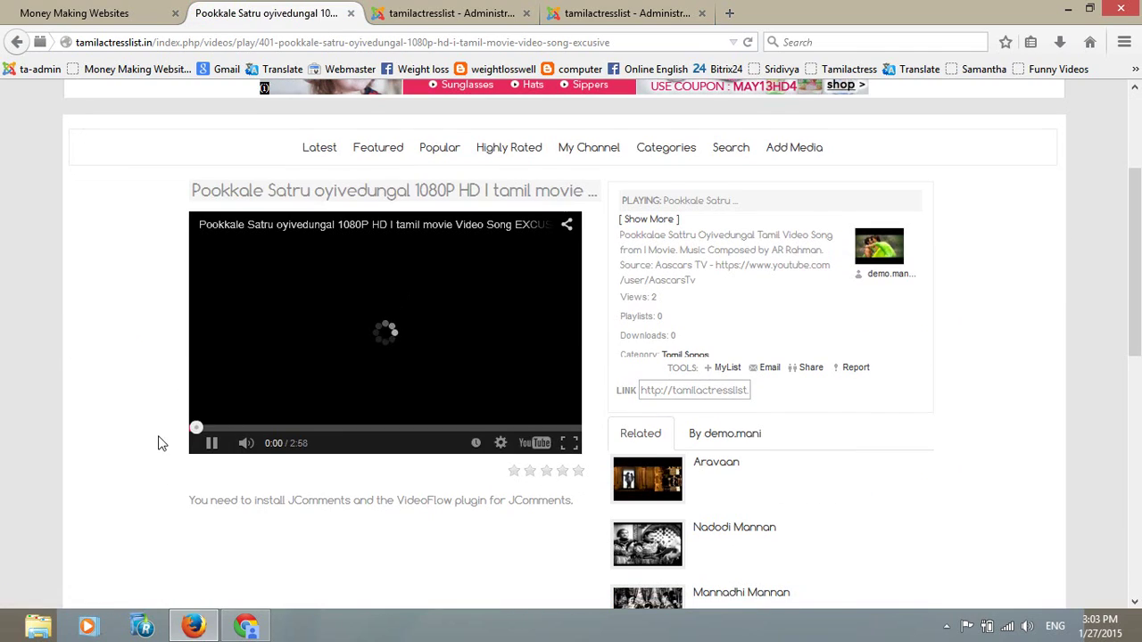
left_click(211, 446)
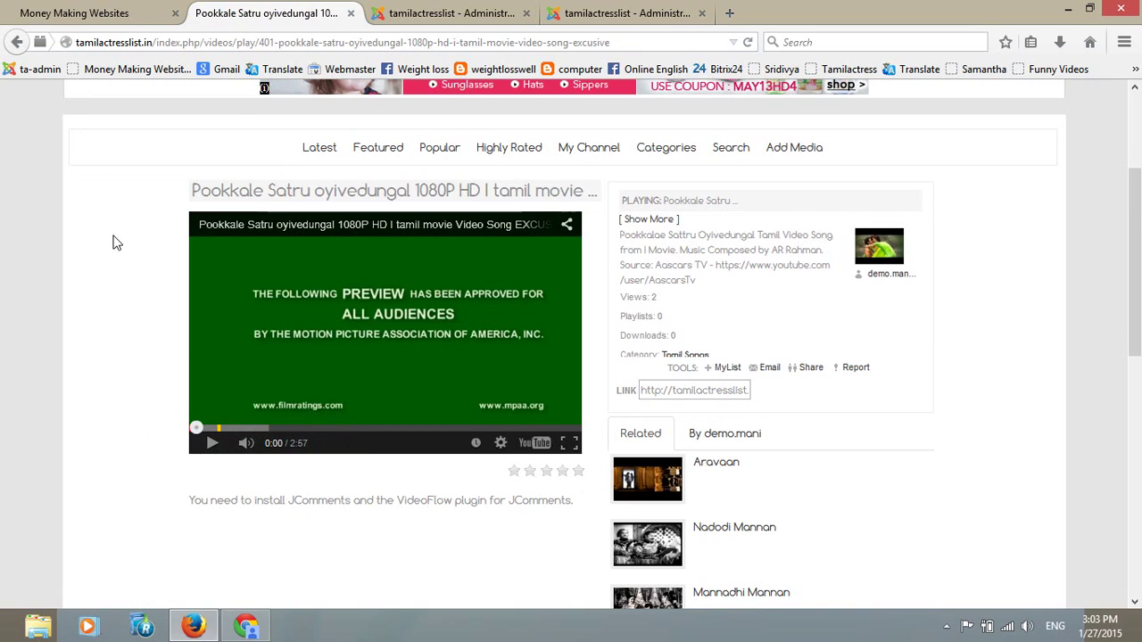
scroll(115, 244, "up", 2)
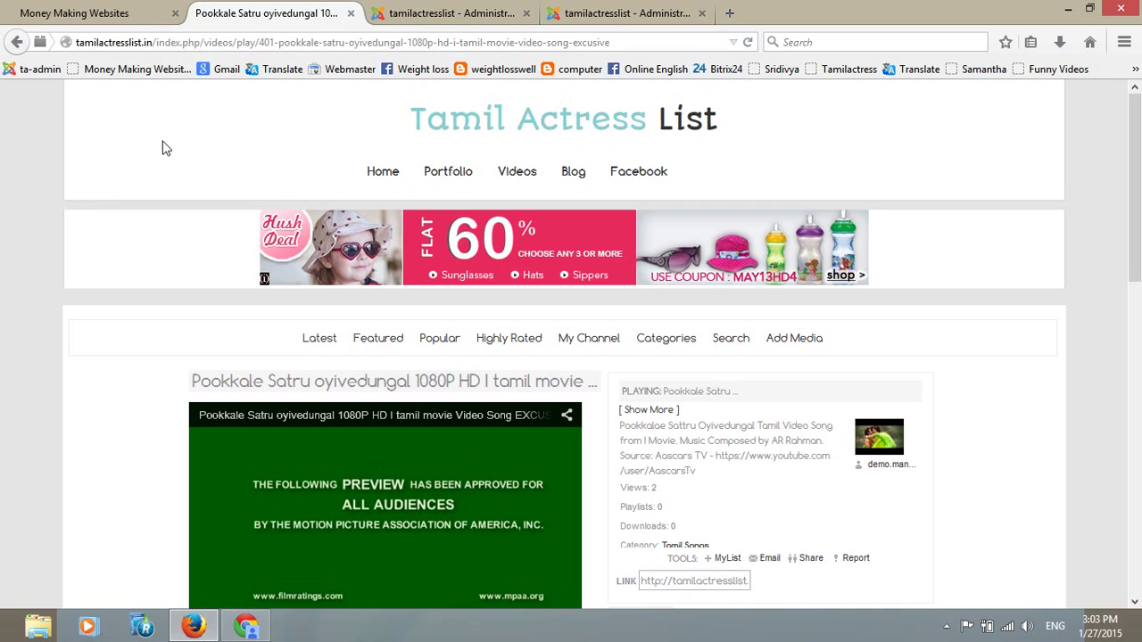
left_click(625, 13)
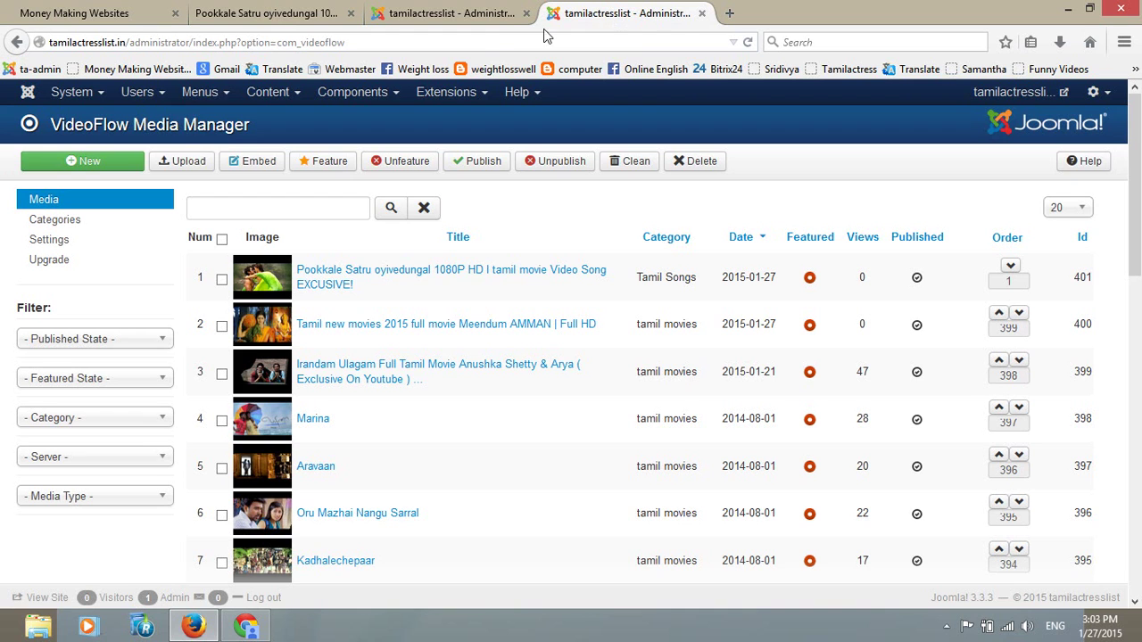
left_click(122, 13)
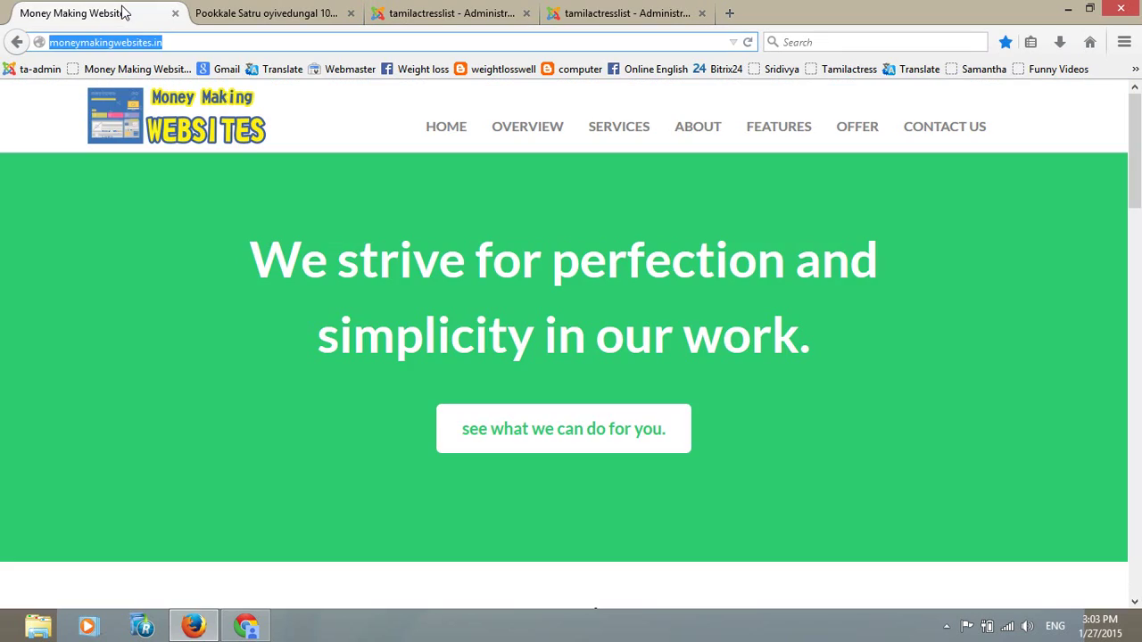
left_click(293, 13)
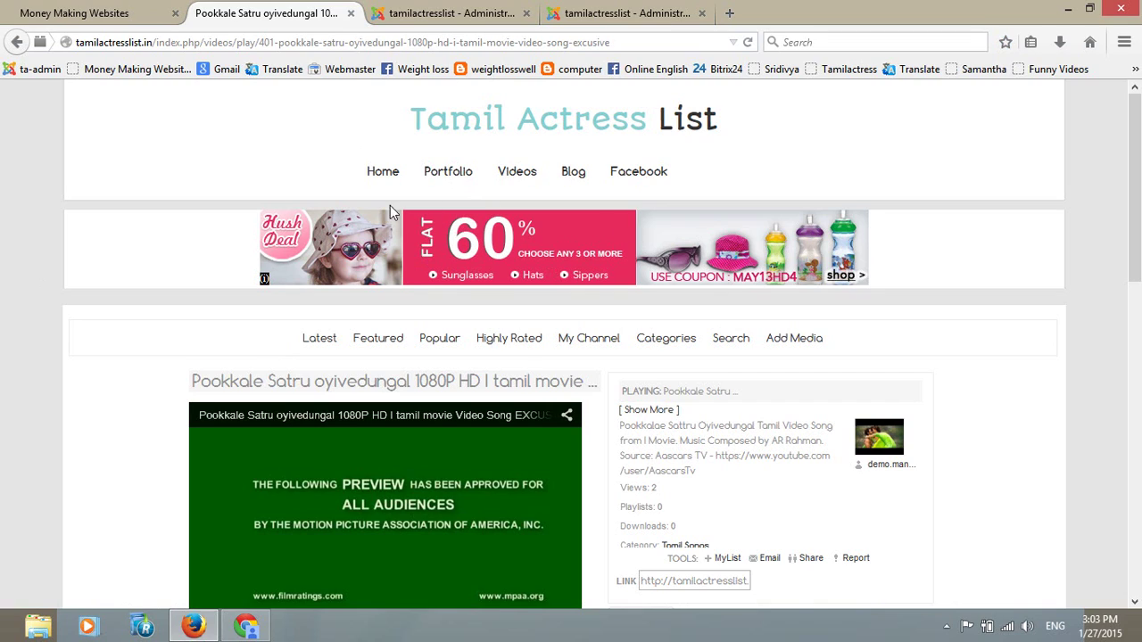
scroll(624, 232, "down", 2)
scroll(357, 205, "up", 2)
Reopen the public site's Videos page and go back to the VideoFlow media list in the Joomla admin.
left_click(424, 14)
left_click(253, 13)
left_click(509, 176)
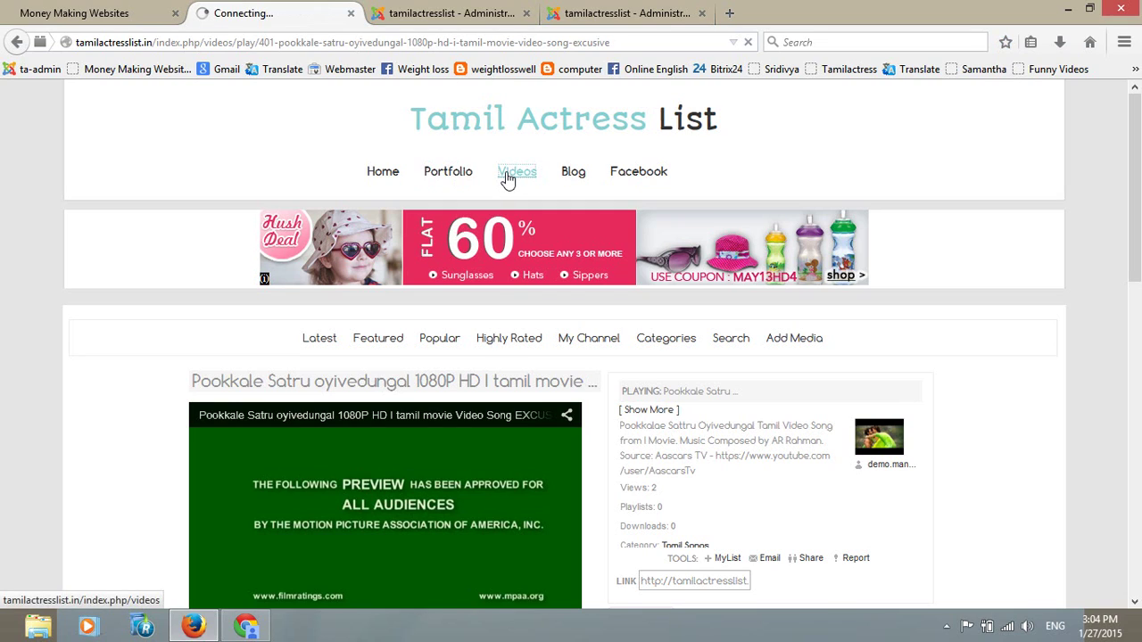
left_click(600, 14)
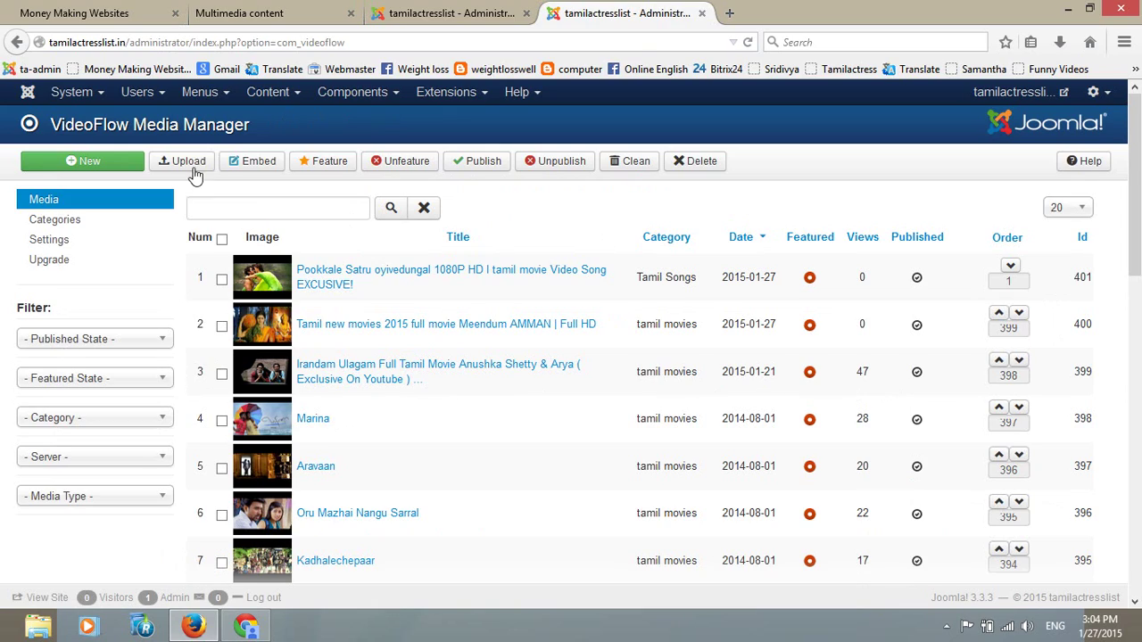
Reload the VideoFlow media list through the Joomla components to bring its entries up to date.
left_click(397, 100)
mouse_move(362, 391)
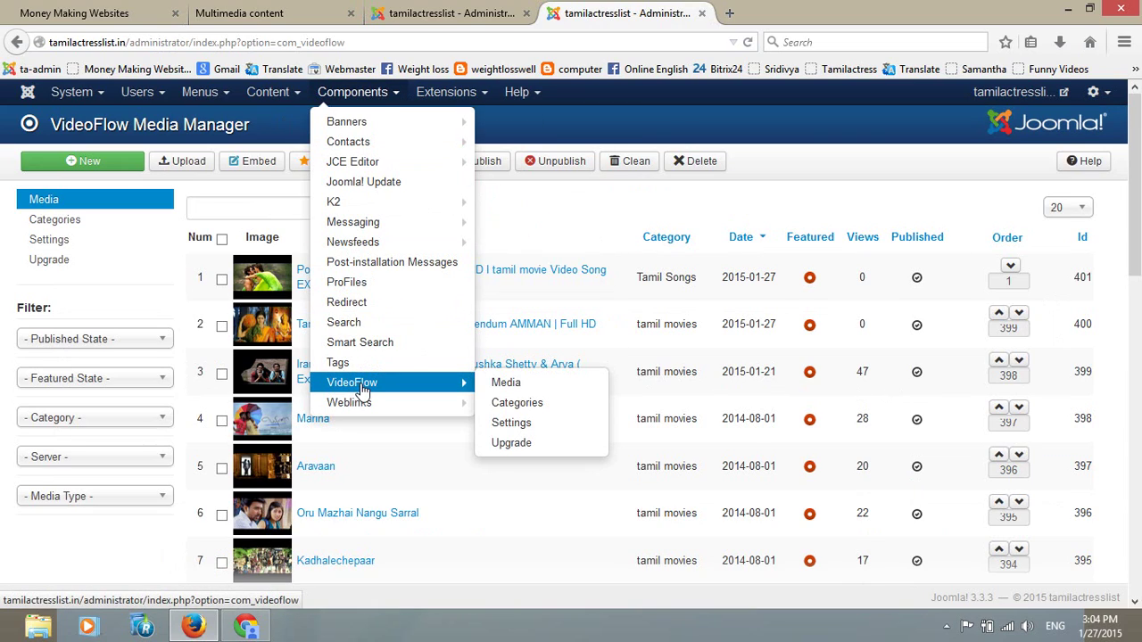
left_click(506, 384)
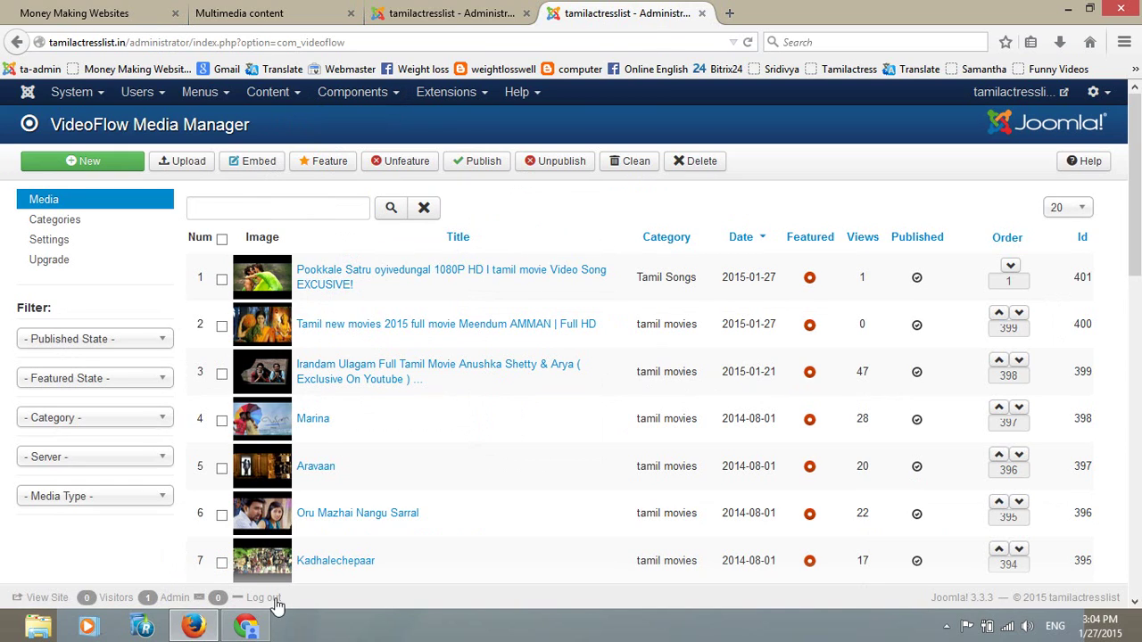
Switch to the Pookkale Satru video on YouTube in Chrome and select the full address of its page.
key("alt+Tab")
scroll(343, 226, "down", 4)
scroll(352, 232, "up", 7)
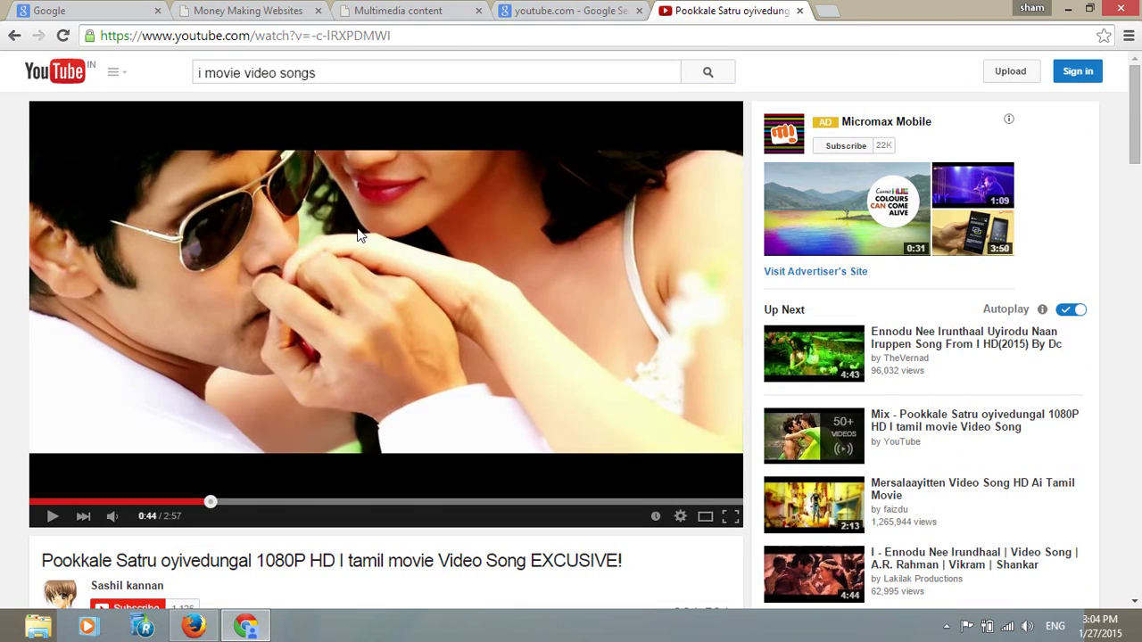
scroll(343, 205, "down", 3)
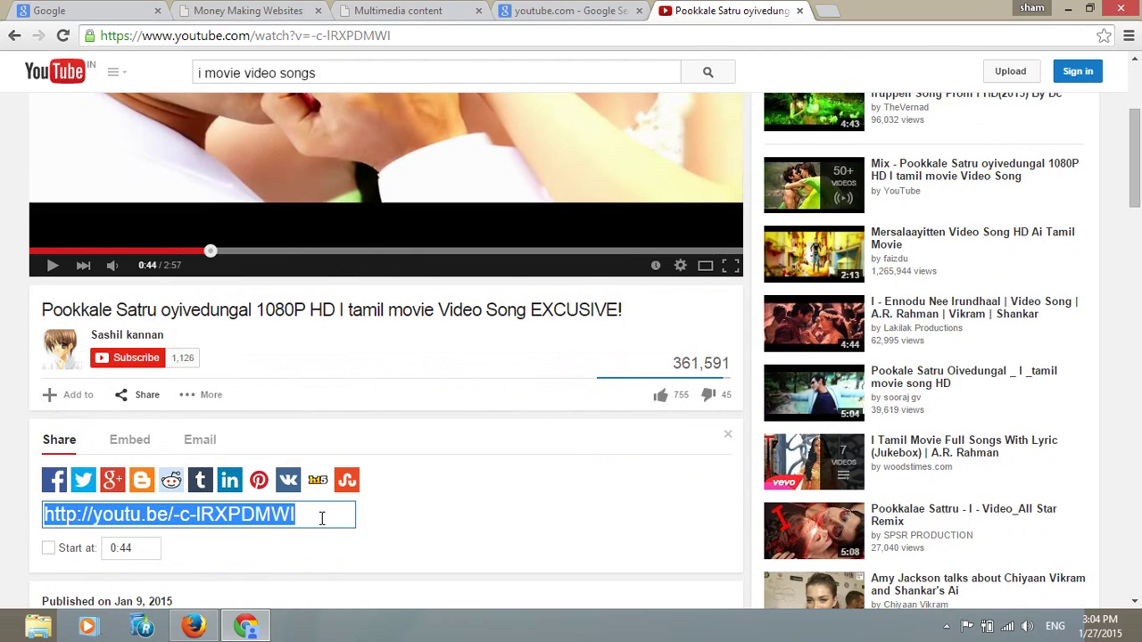
left_click(291, 39)
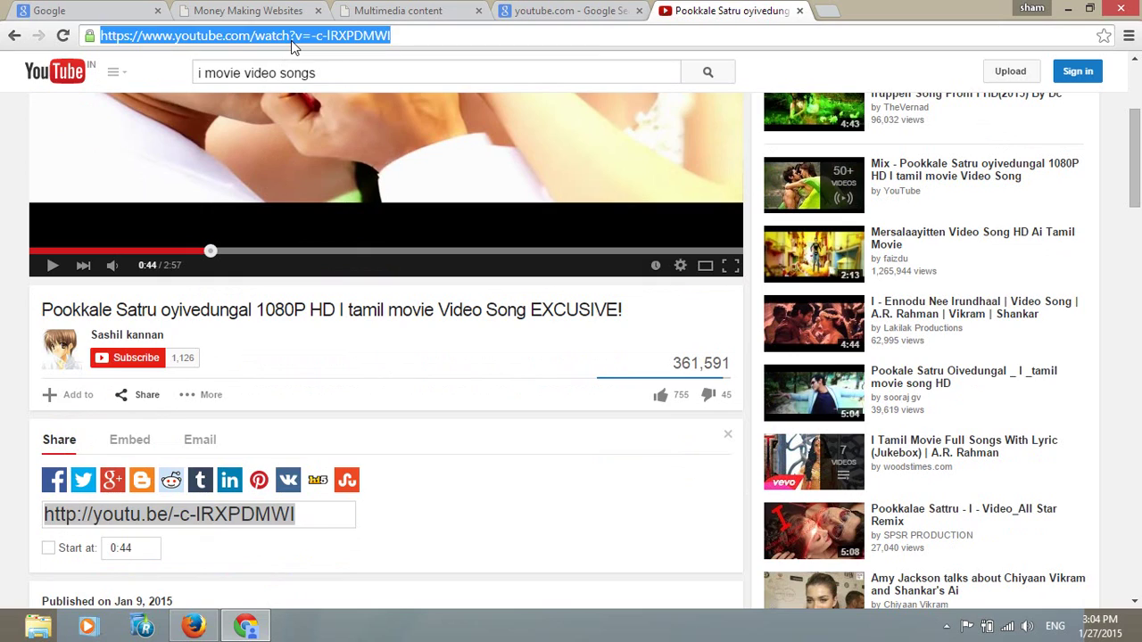
Reopen the sharing options of the Pookkale Satru video and select its short youtu.be link.
left_click(141, 403)
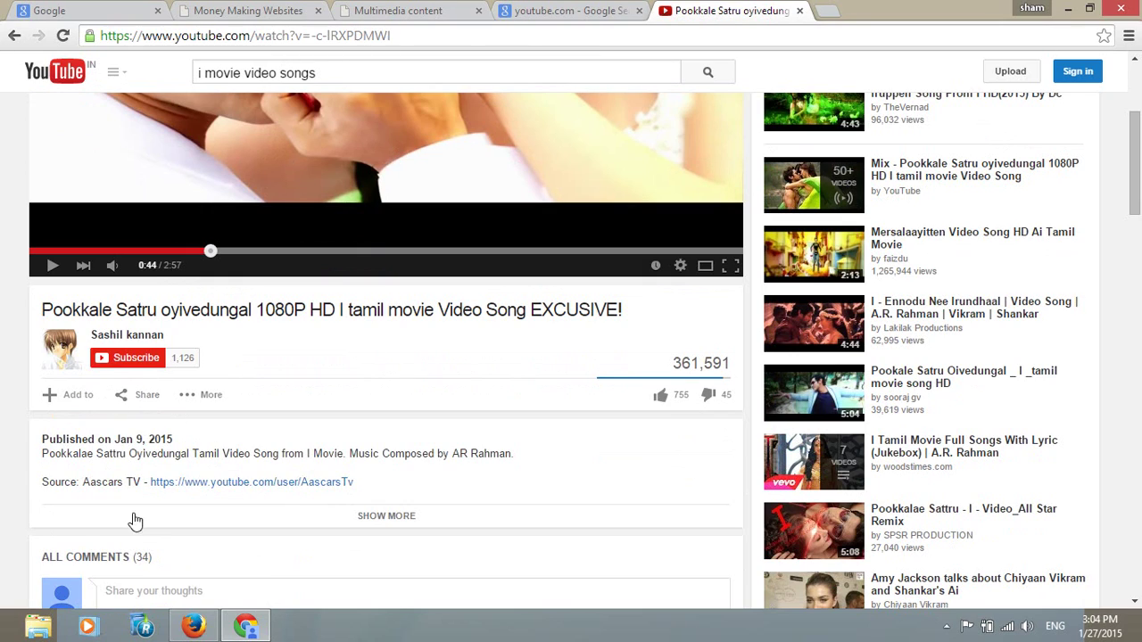
left_click(143, 396)
scroll(181, 274, "down", 1)
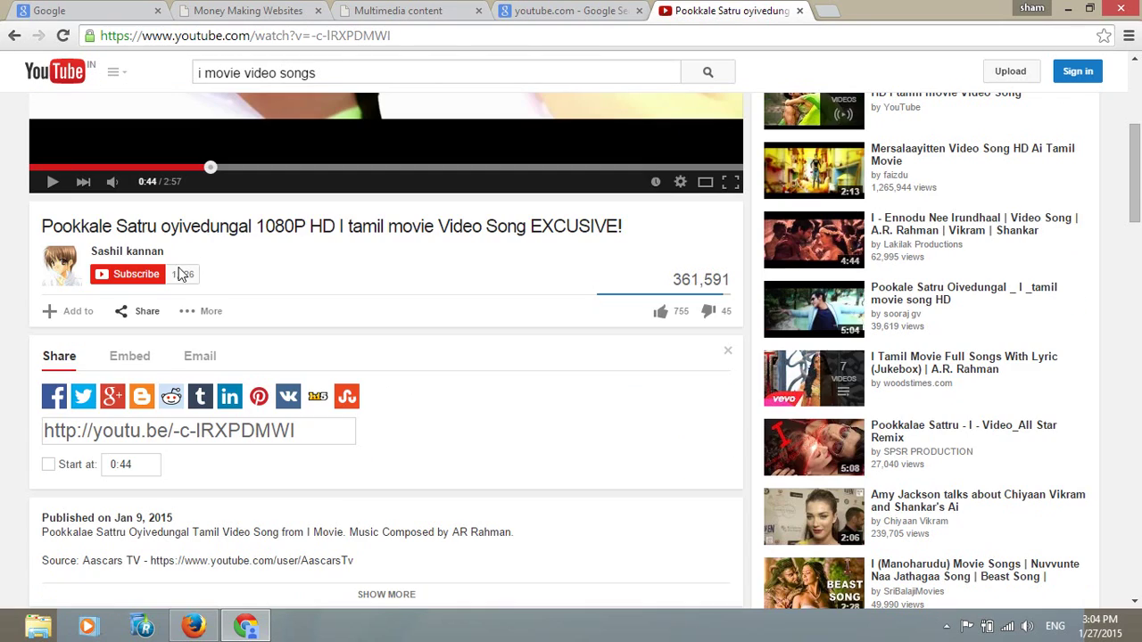
left_click(168, 442)
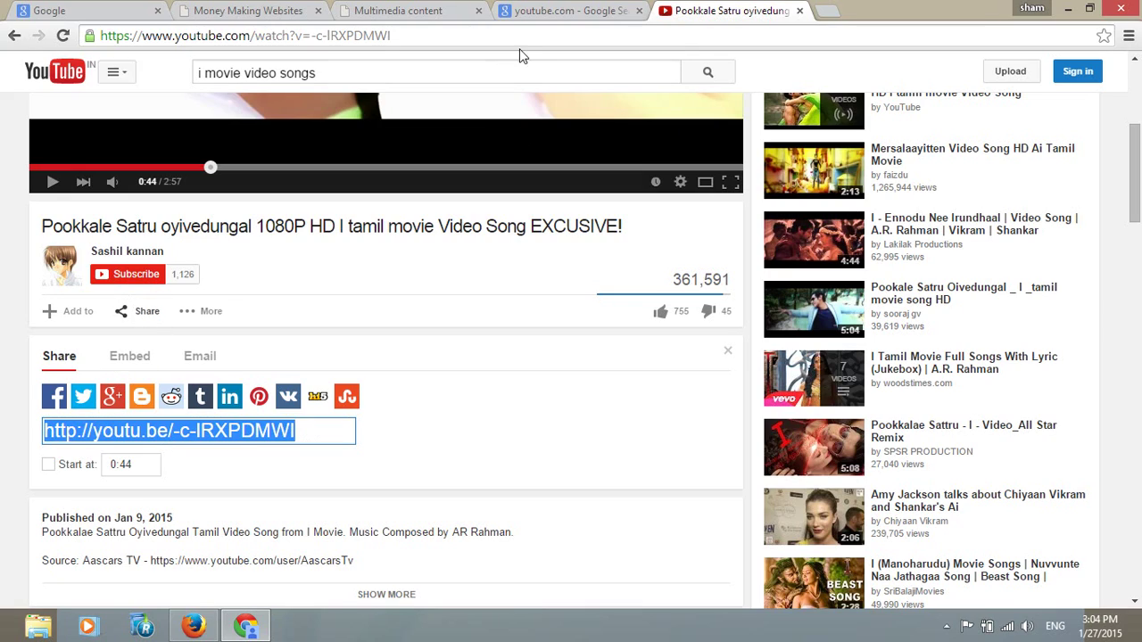
Switch back to Firefox, look over the VideoFlow media list, and bring up the already open Money Making Websites page.
key("alt+Tab")
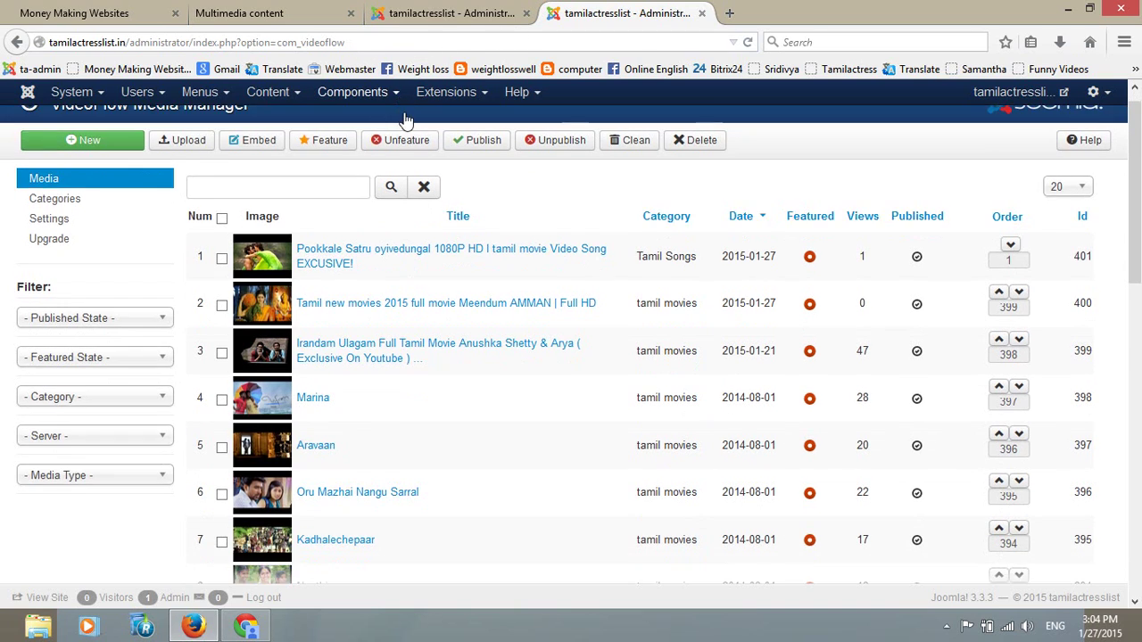
scroll(403, 120, "down", 3)
scroll(349, 160, "up", 3)
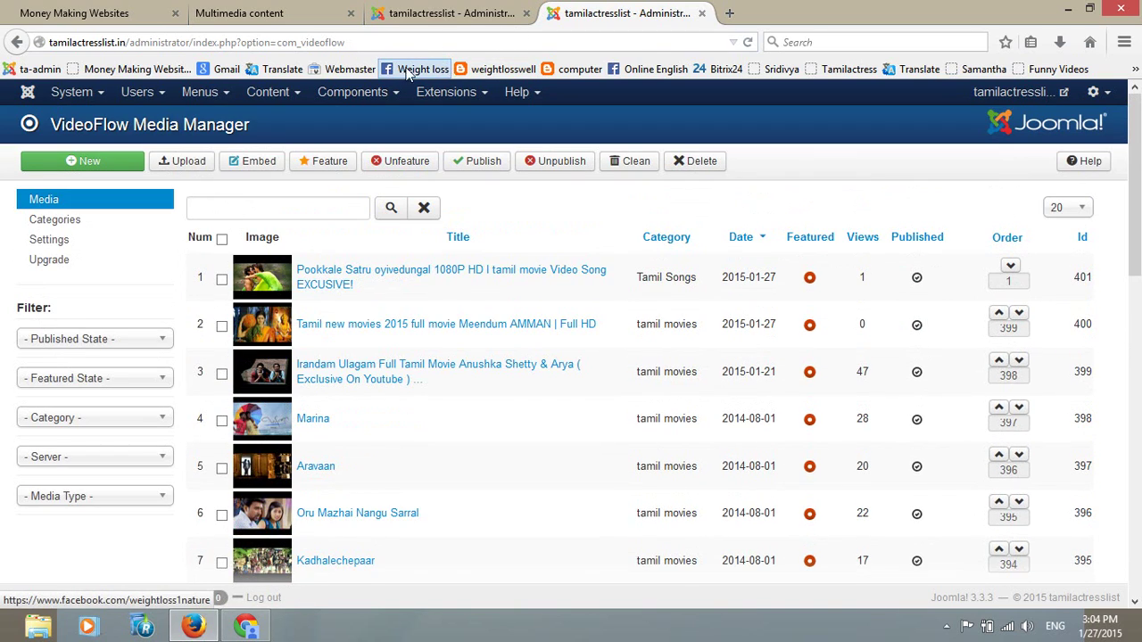
left_click(133, 19)
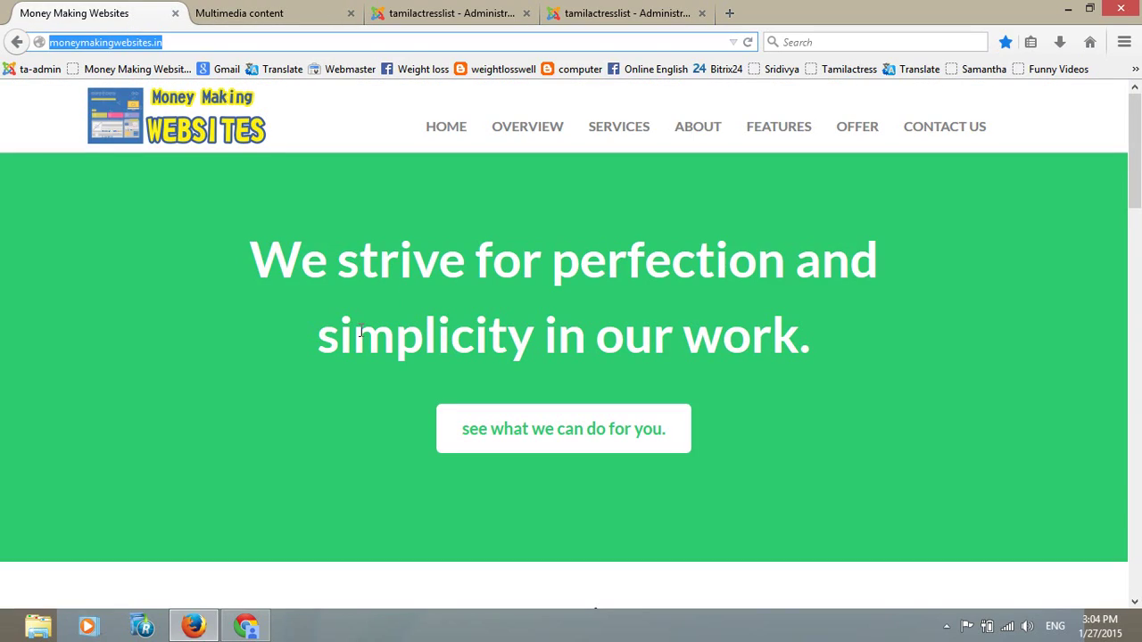